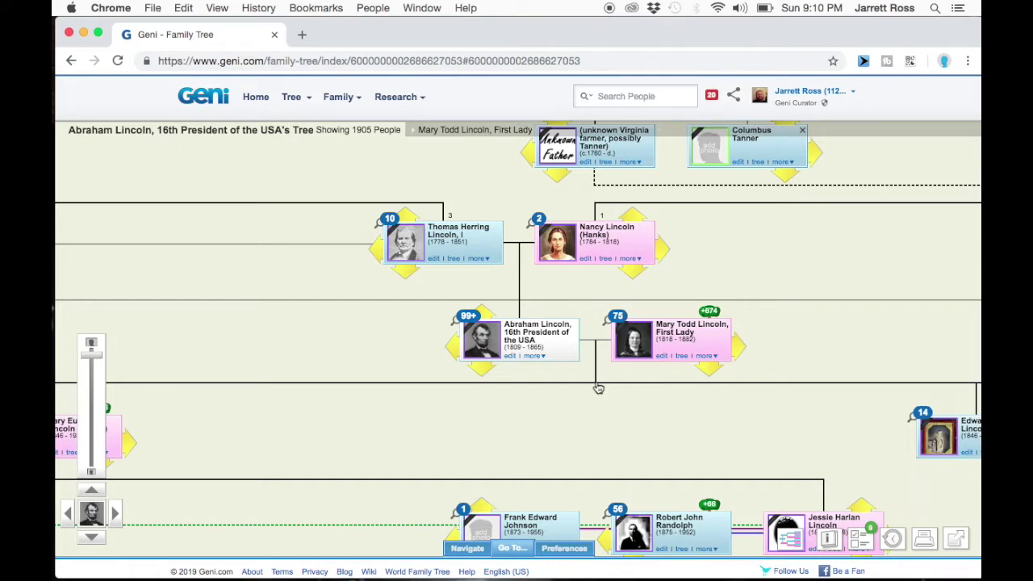
Examine the siblings and collateral relatives on Abraham Lincoln's paternal side by moving across the family tree
left_click_drag(343, 331, 557, 402)
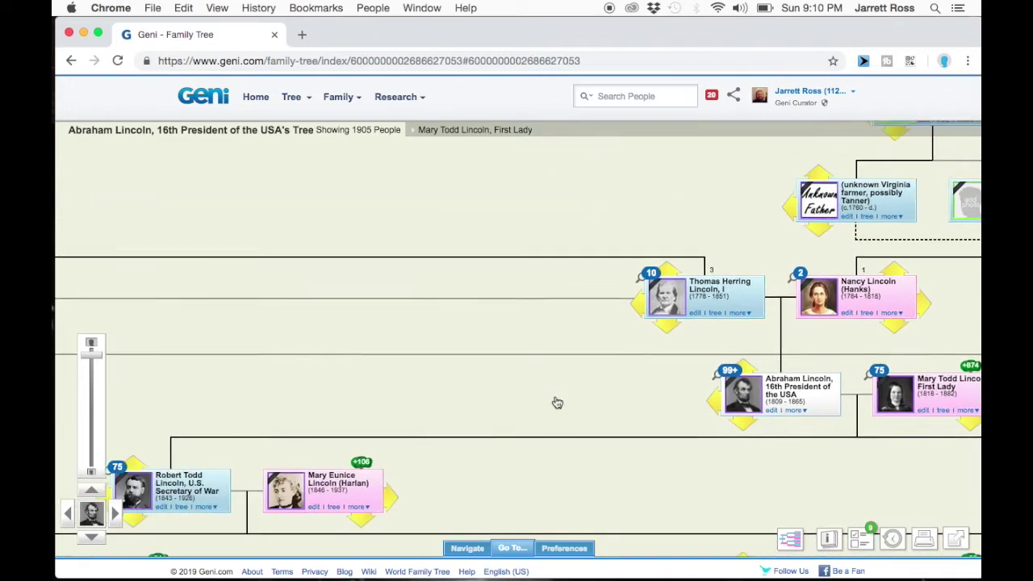
left_click_drag(169, 371, 581, 339)
left_click_drag(277, 341, 710, 311)
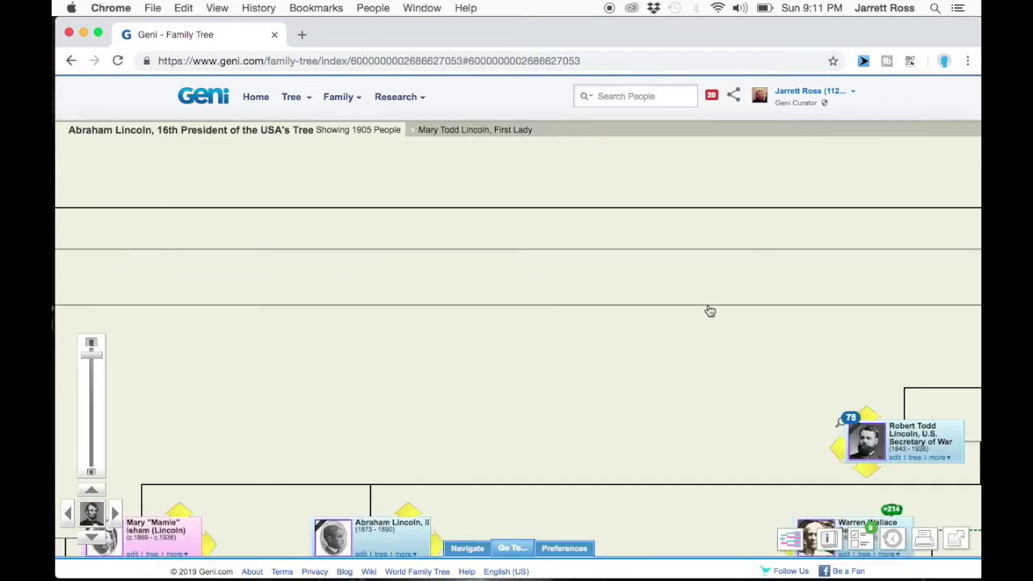
left_click_drag(304, 298, 710, 295)
left_click_drag(360, 246, 683, 264)
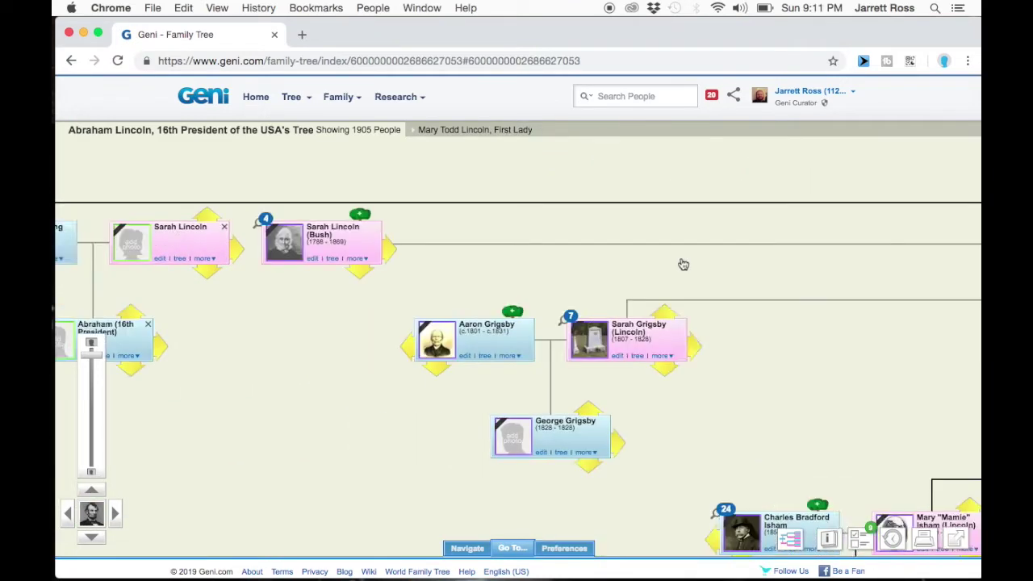
left_click_drag(304, 350, 749, 293)
left_click_drag(371, 327, 832, 345)
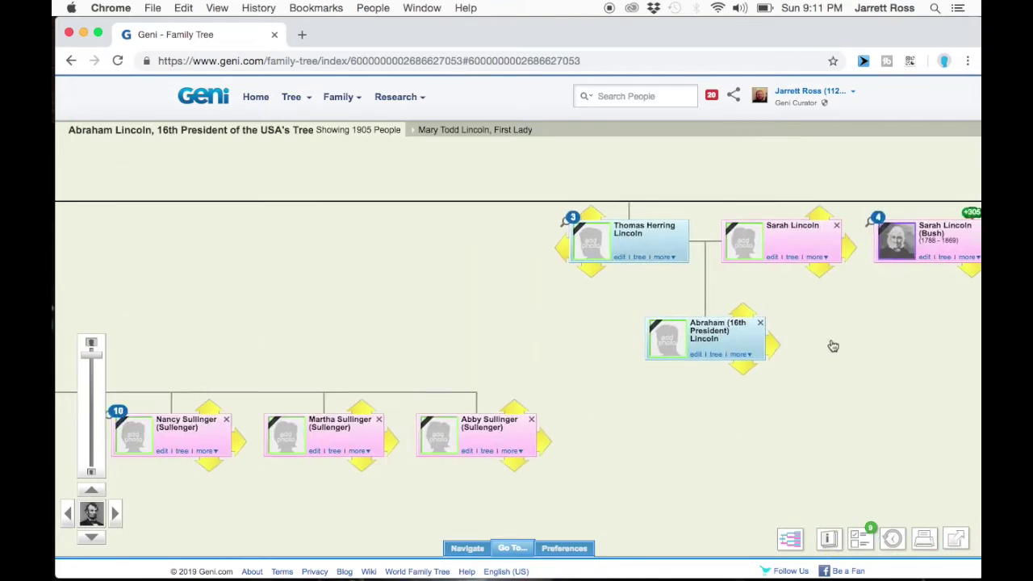
left_click_drag(447, 279, 832, 318)
left_click_drag(306, 298, 730, 276)
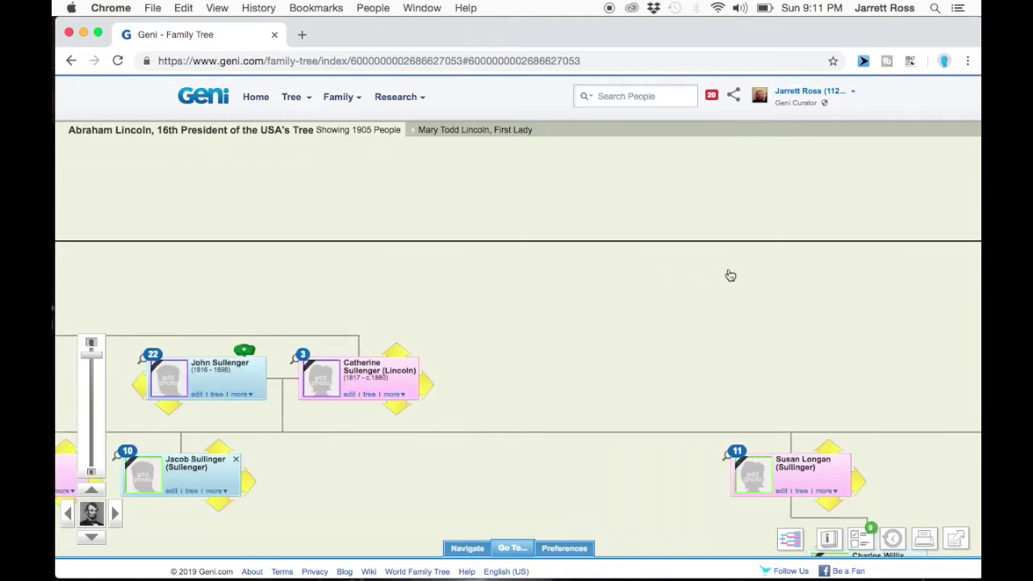
left_click_drag(357, 254, 553, 267)
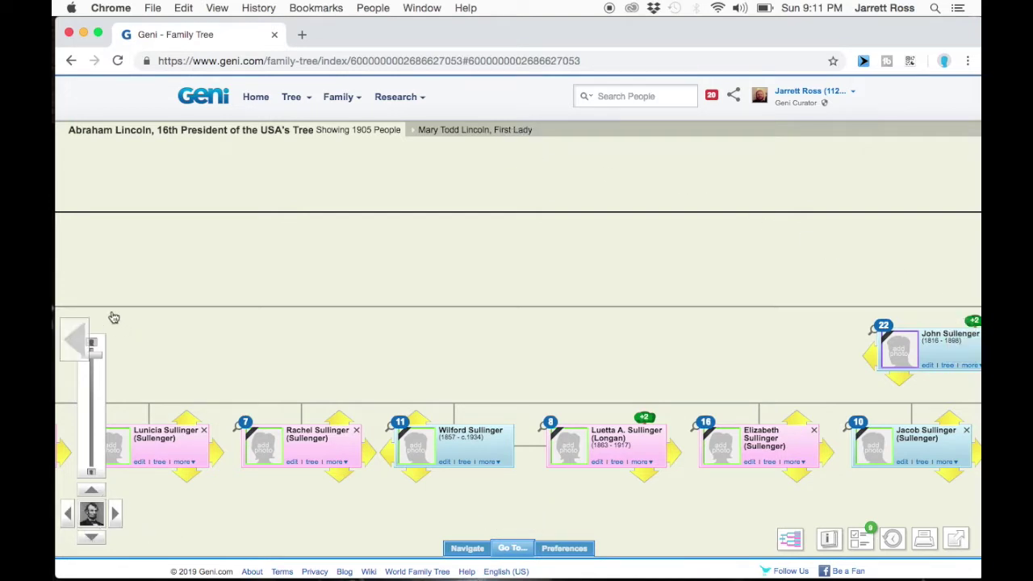
Browse the paternal Lincoln relatives in both directions with the tree's navigation controls and recenter on Abraham Lincoln
left_click(74, 338)
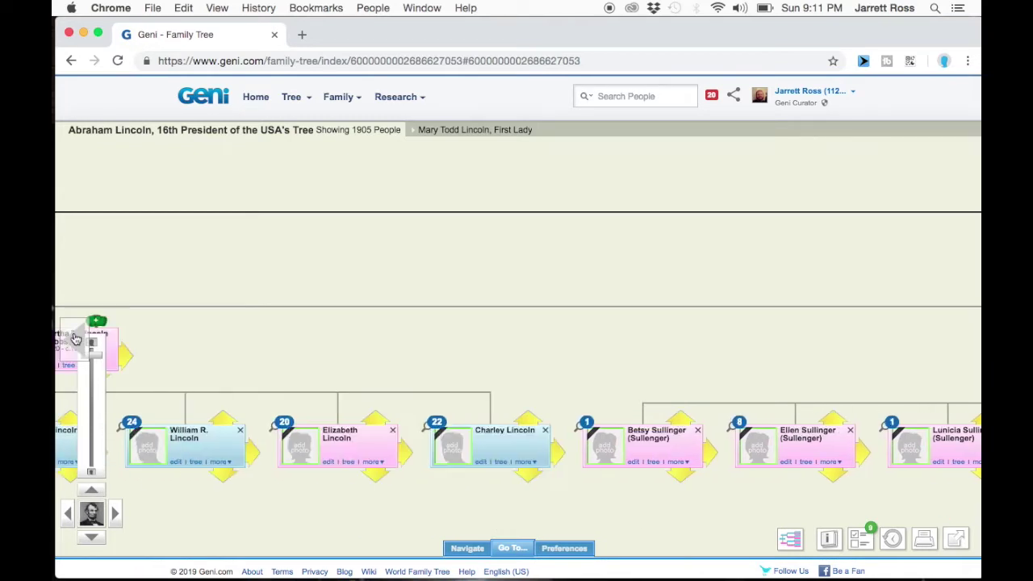
left_click(69, 513)
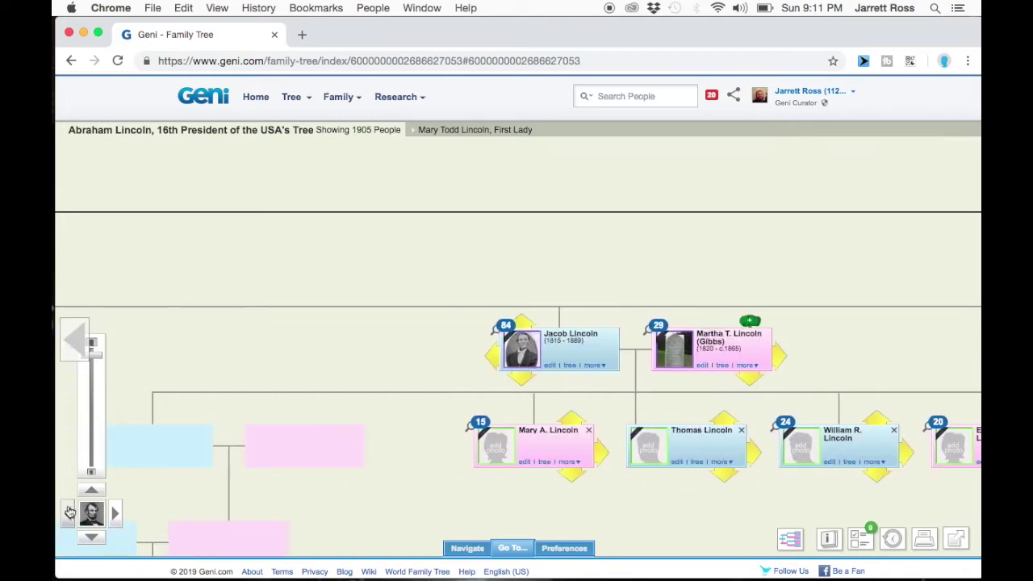
left_click(115, 514)
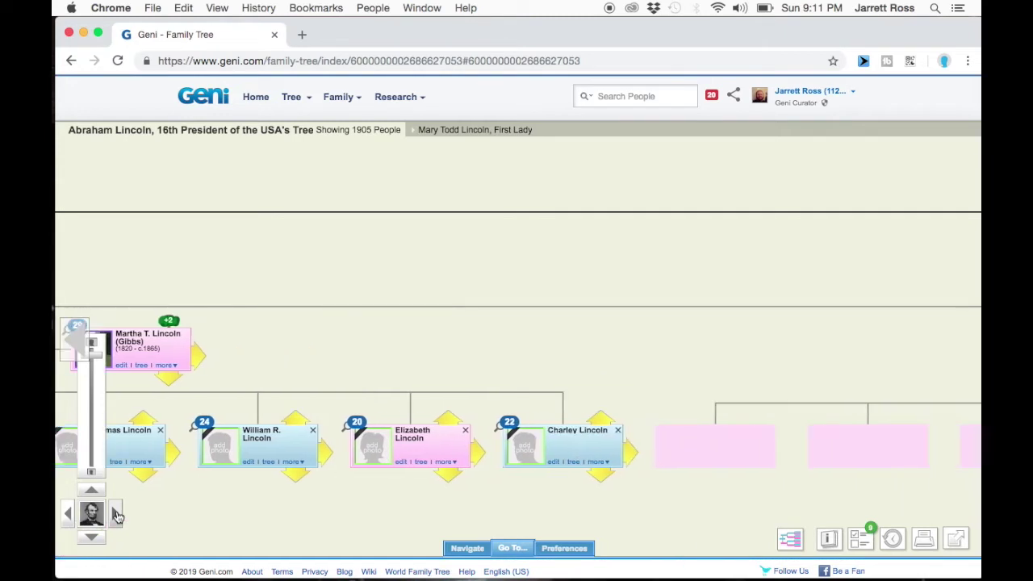
left_click(970, 335)
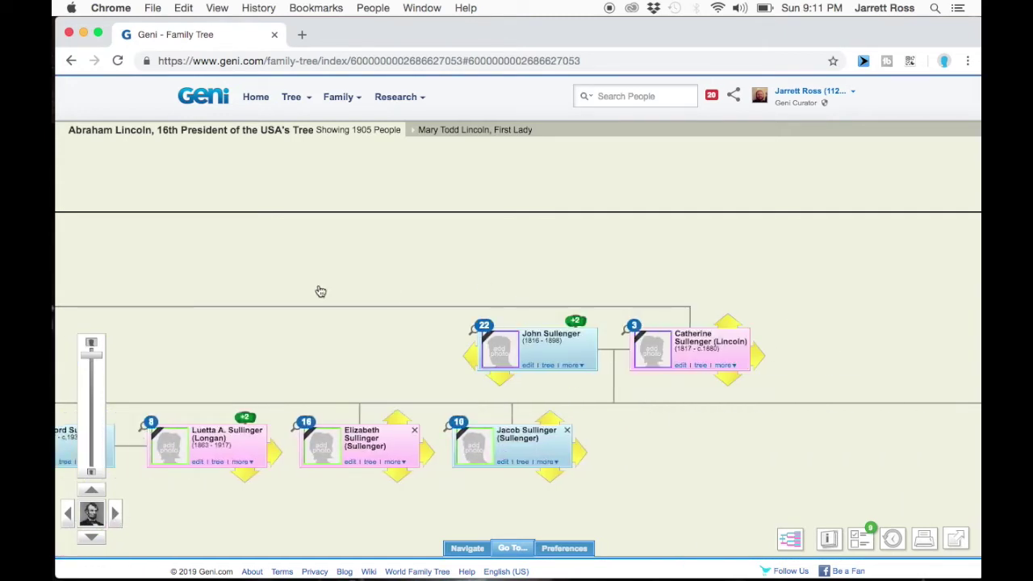
left_click(960, 352)
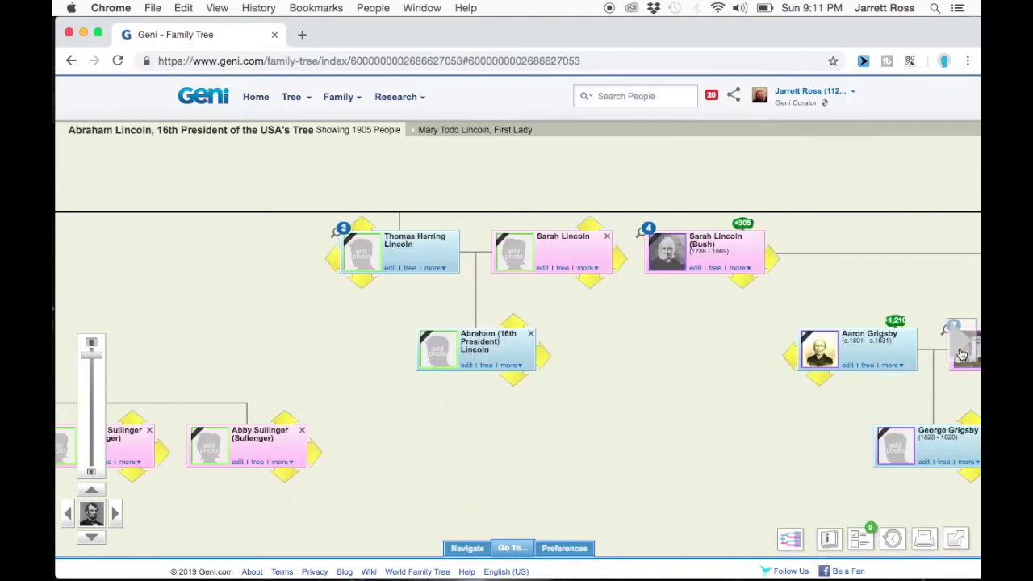
left_click(82, 336)
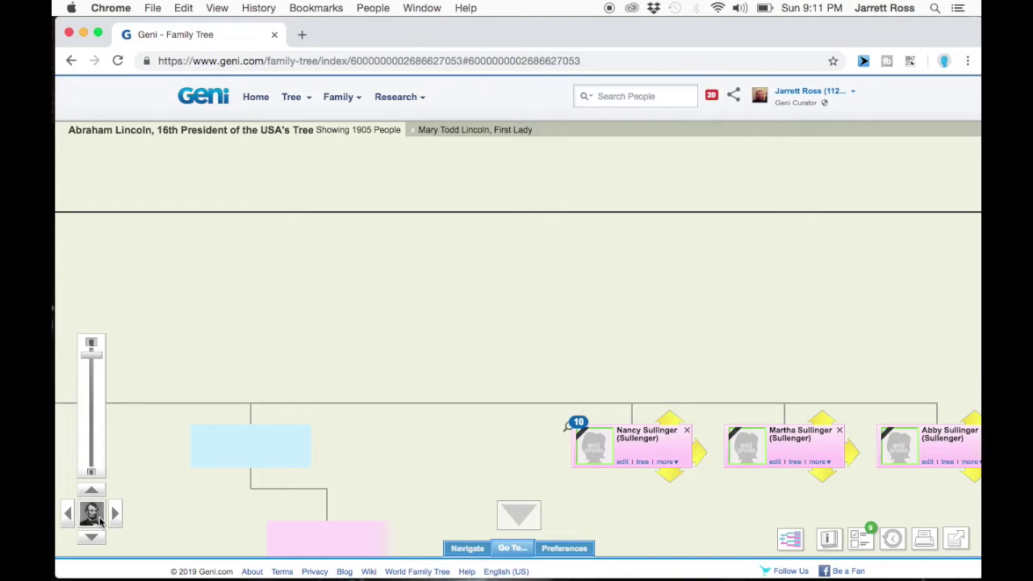
left_click(94, 514)
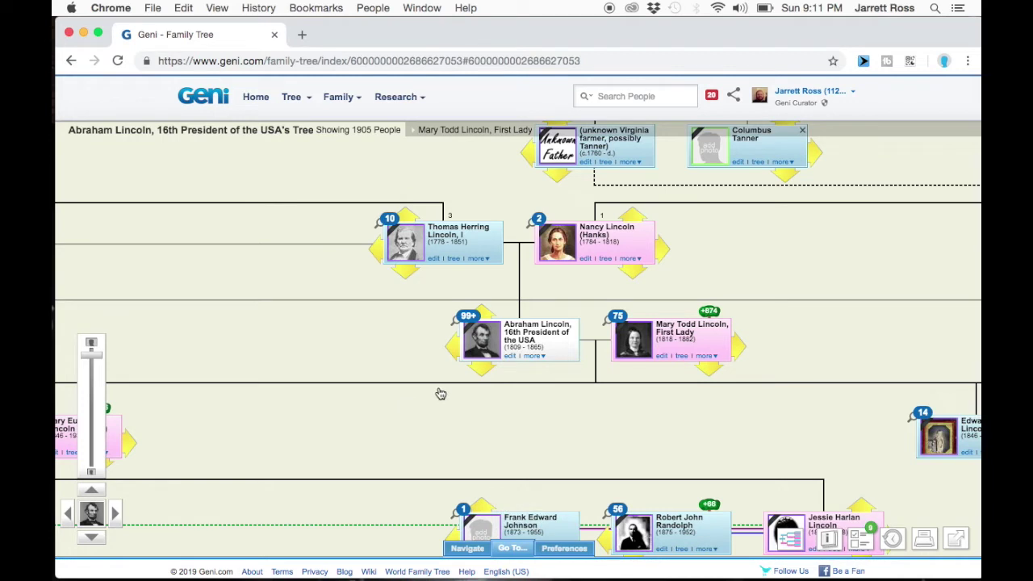
Refocus the family tree on Mary Todd Lincoln and return the focus to Abraham Lincoln
left_click_drag(611, 385, 561, 386)
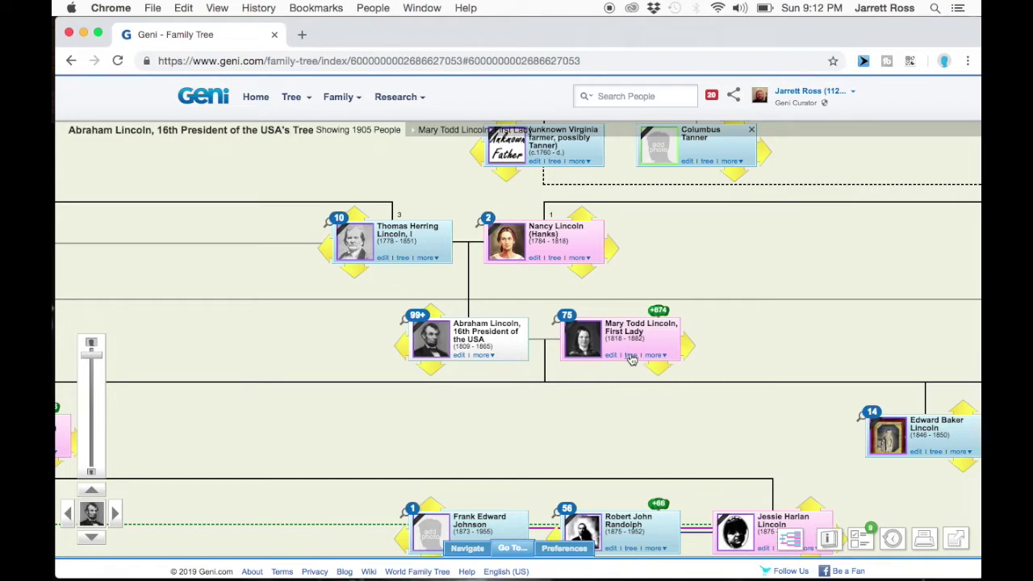
left_click(663, 320)
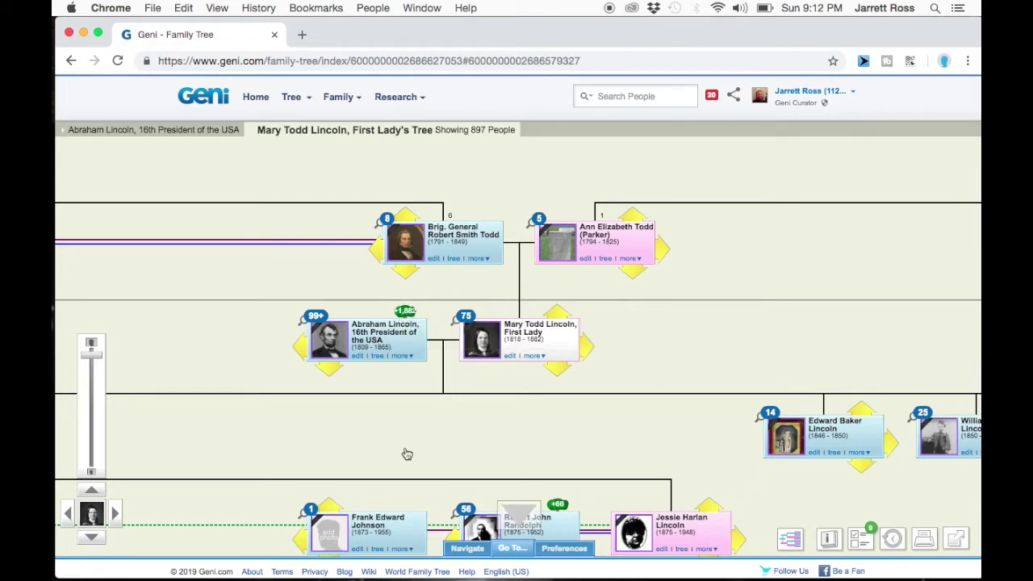
left_click(377, 356)
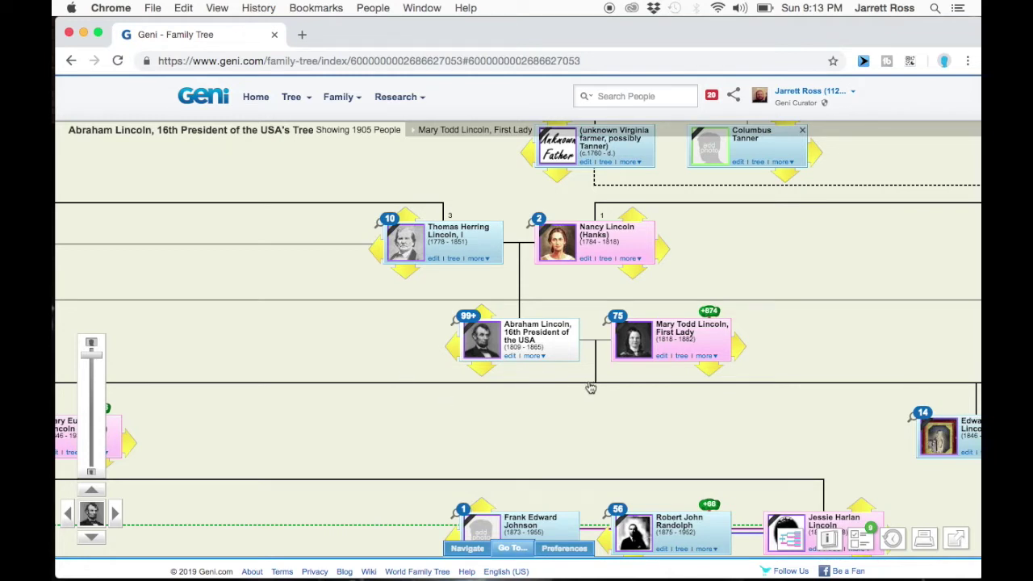
Open the miniature overview of Abraham Lincoln's tree and browse it in both directions
left_click_drag(579, 399, 519, 392)
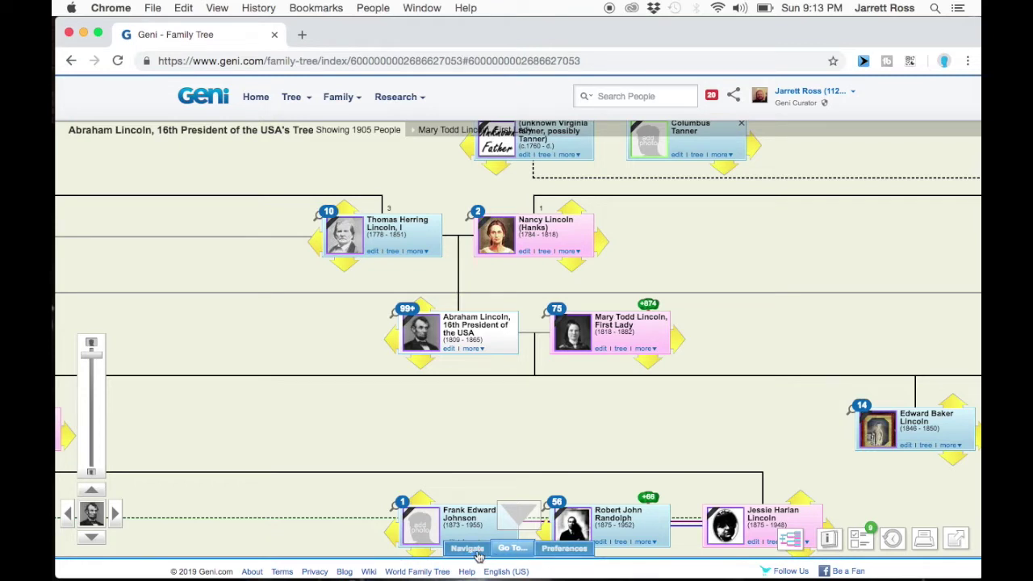
left_click(465, 555)
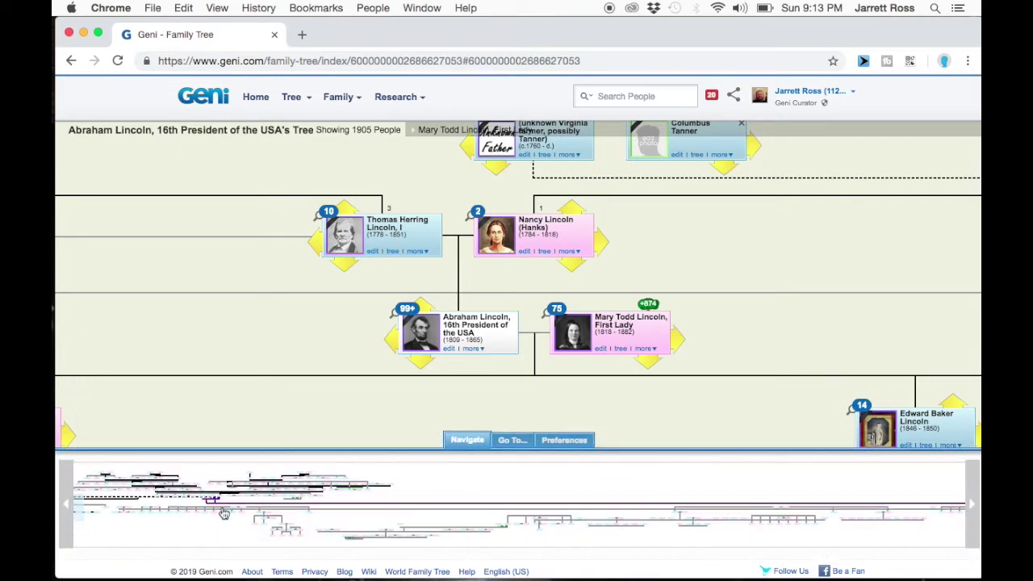
left_click(60, 516)
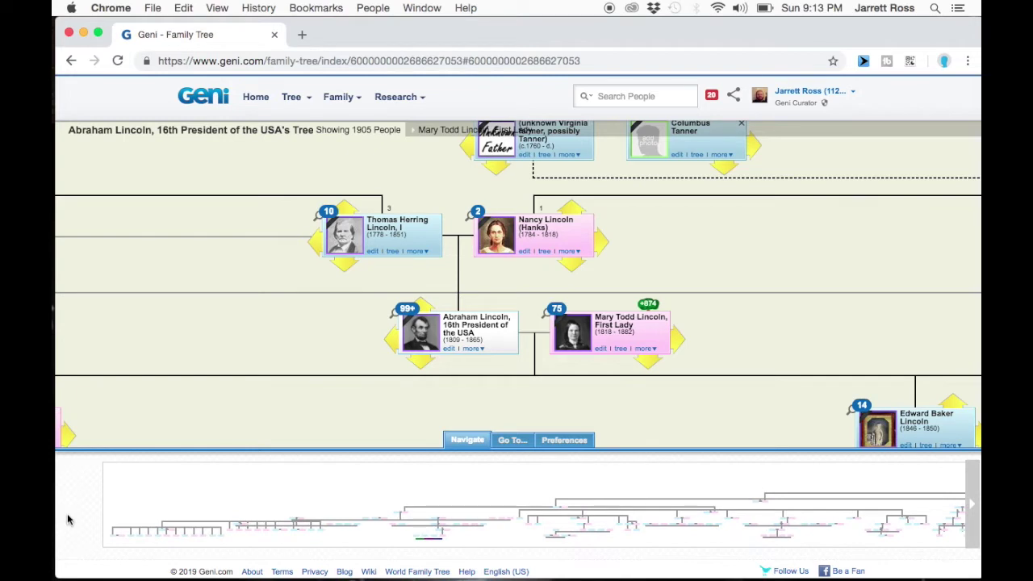
mouse_move(975, 508)
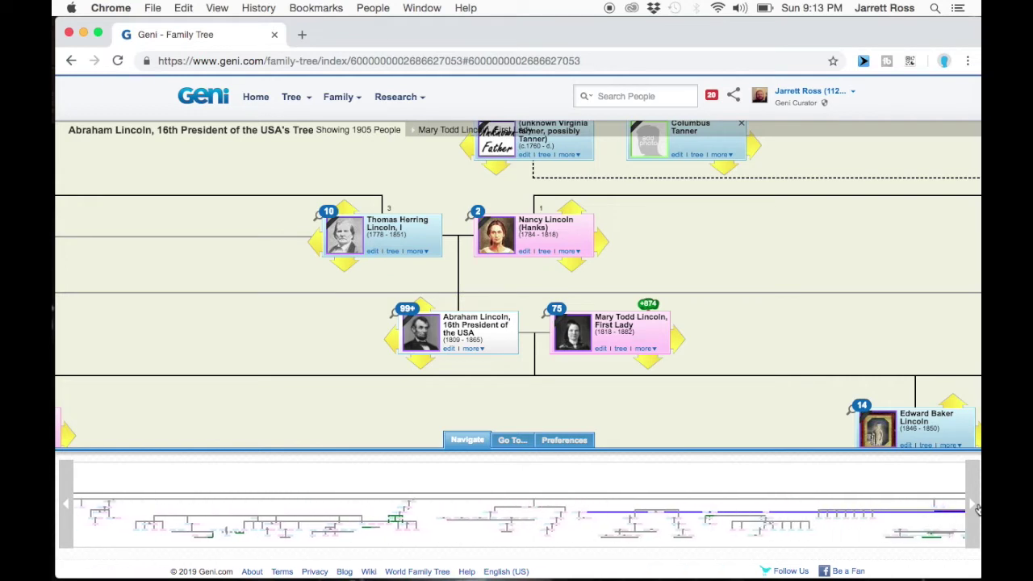
left_click(974, 505)
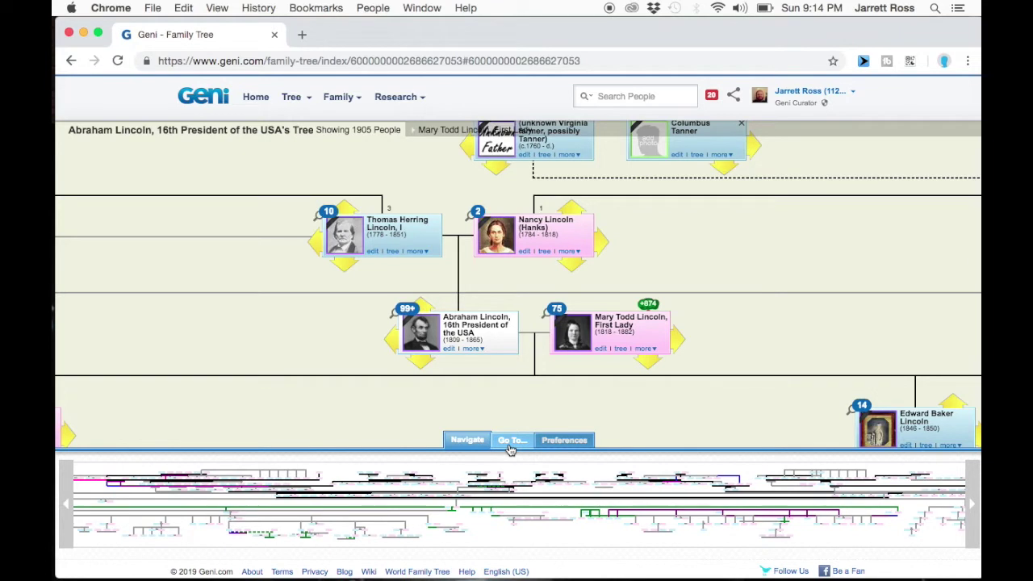
Use the L section of the tree's name index to locate a Lincoln relative and Robert Lincoln, U.S. Secretary of War
left_click(510, 441)
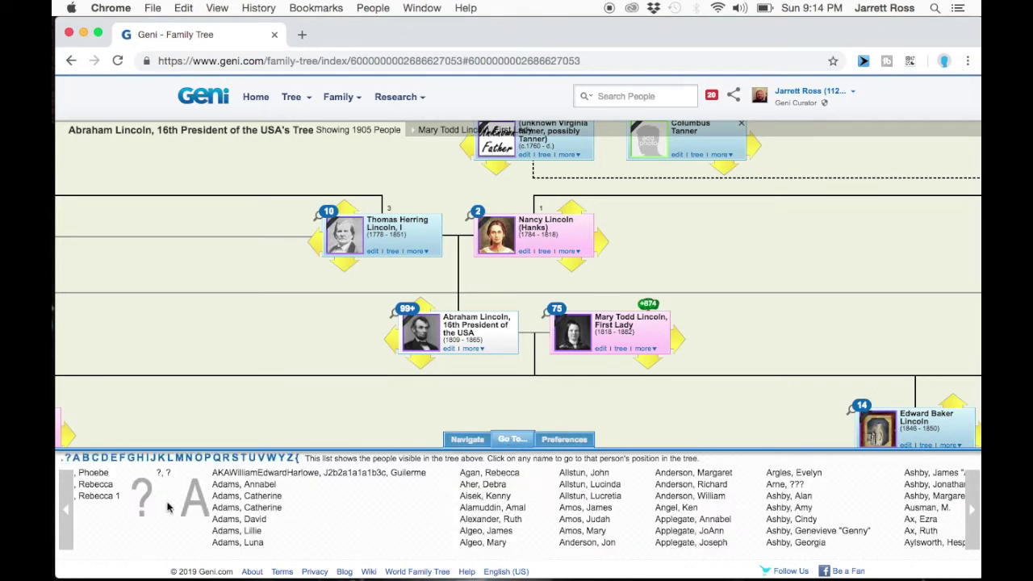
left_click(171, 459)
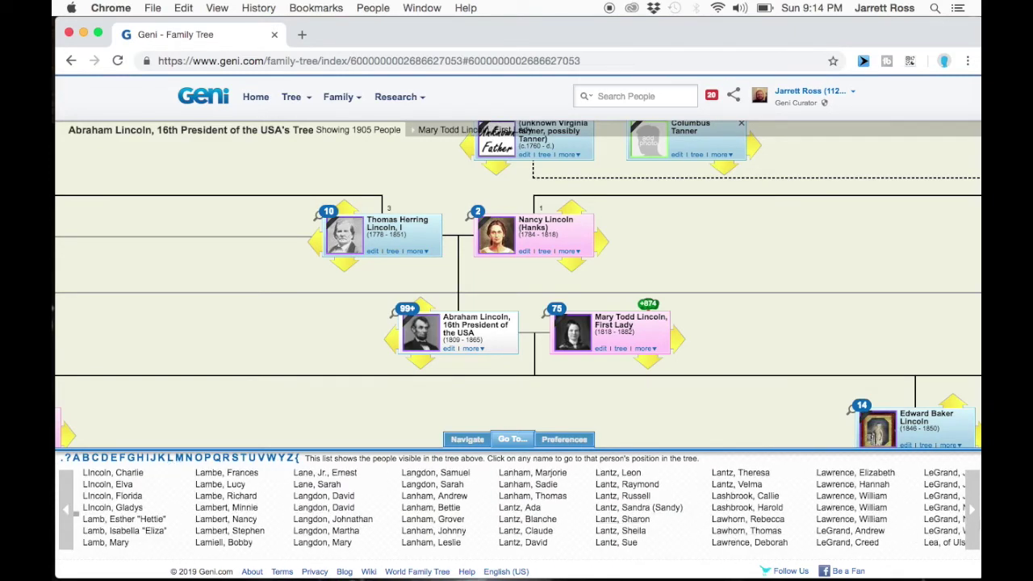
left_click(972, 516)
left_click(972, 522)
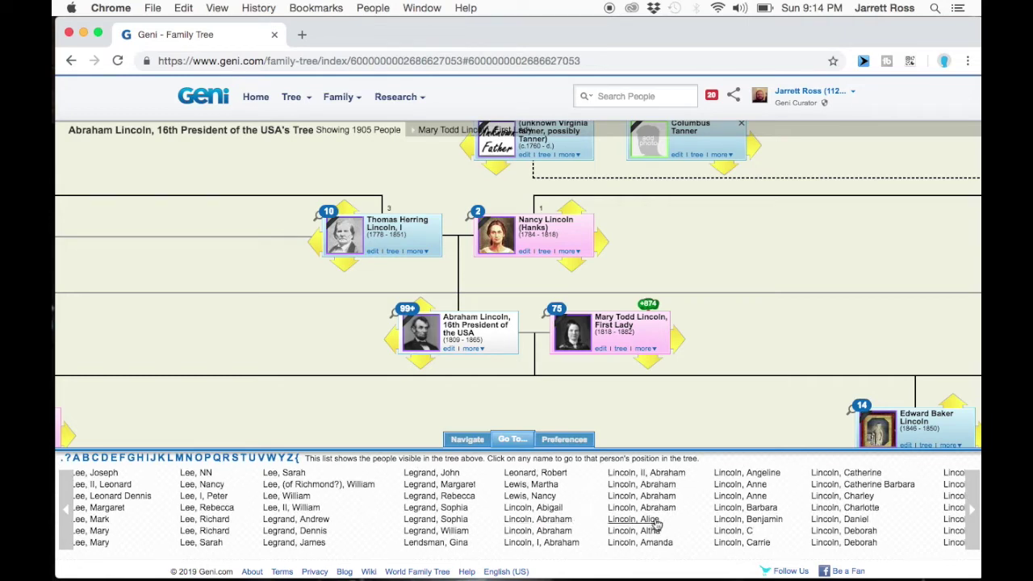
left_click(973, 517)
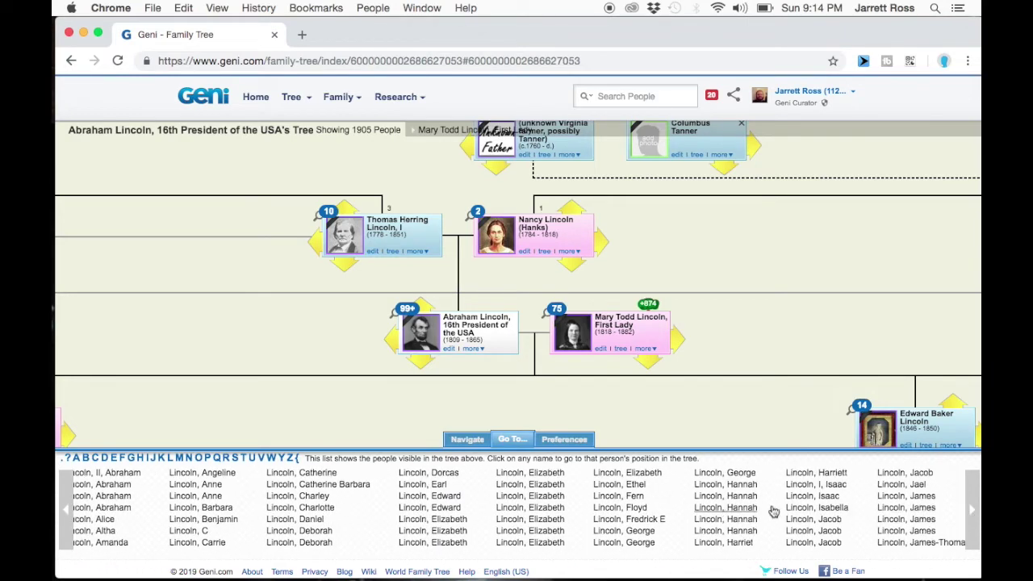
left_click(973, 517)
left_click(973, 518)
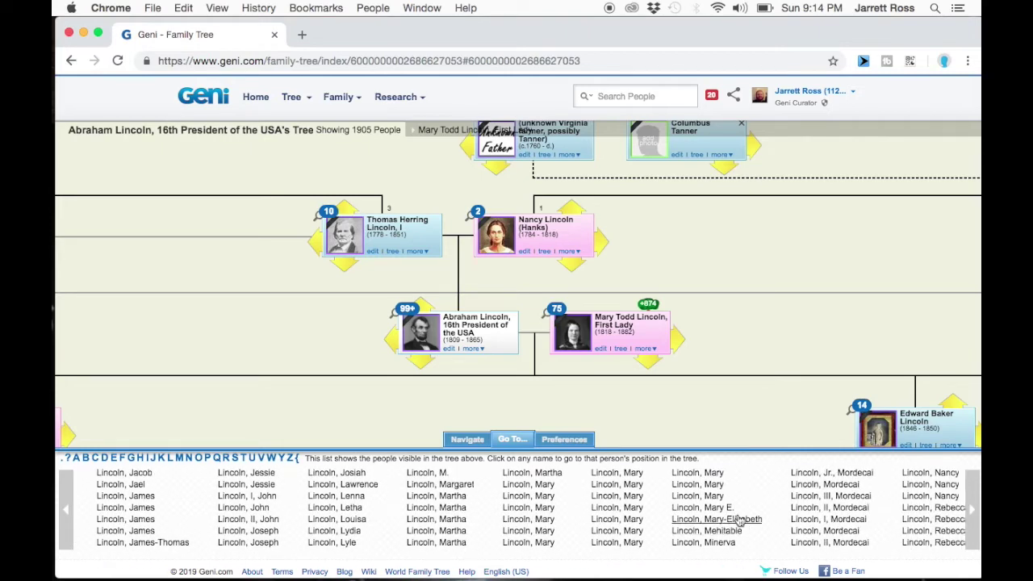
left_click(739, 521)
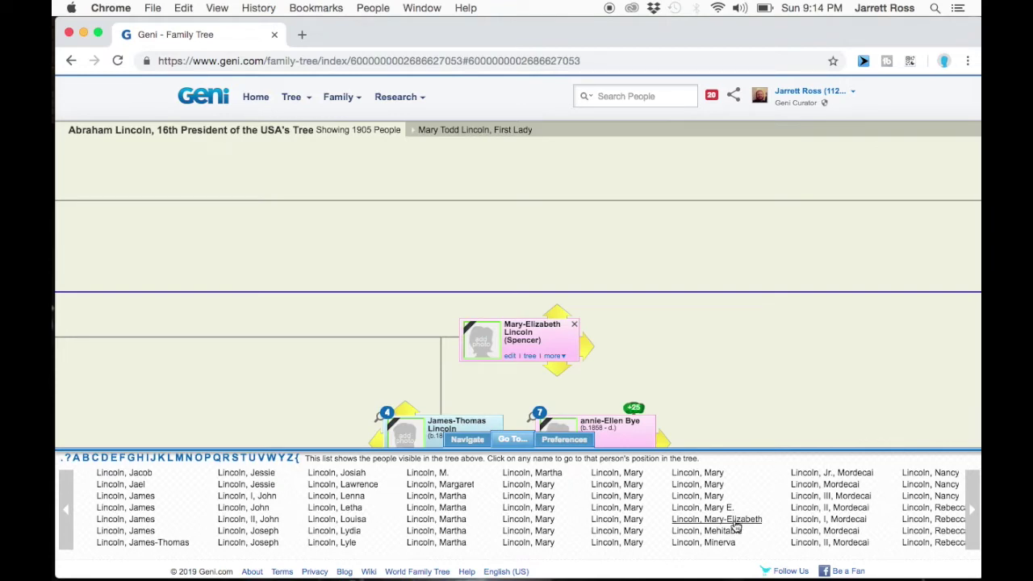
left_click(973, 514)
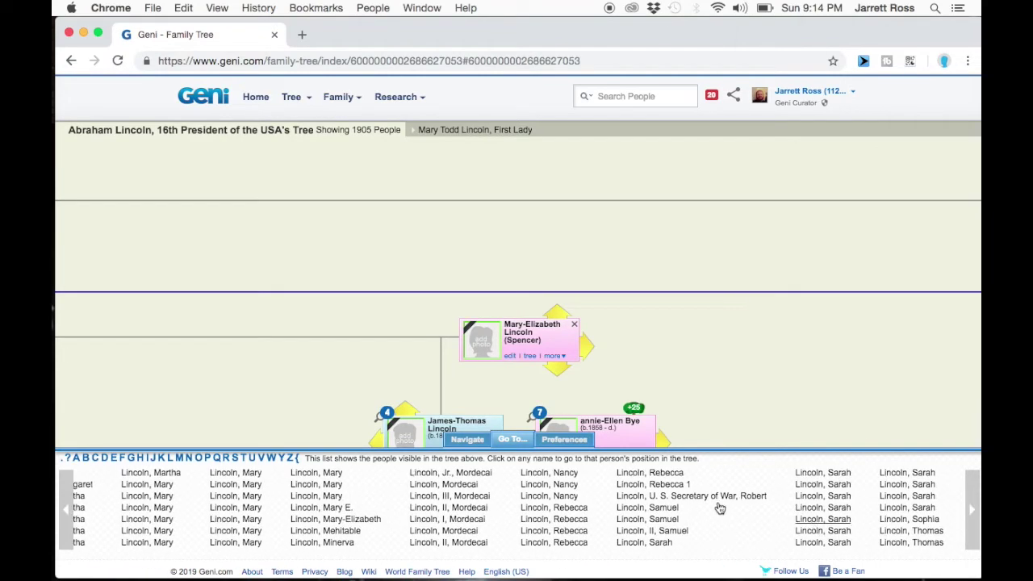
left_click(714, 496)
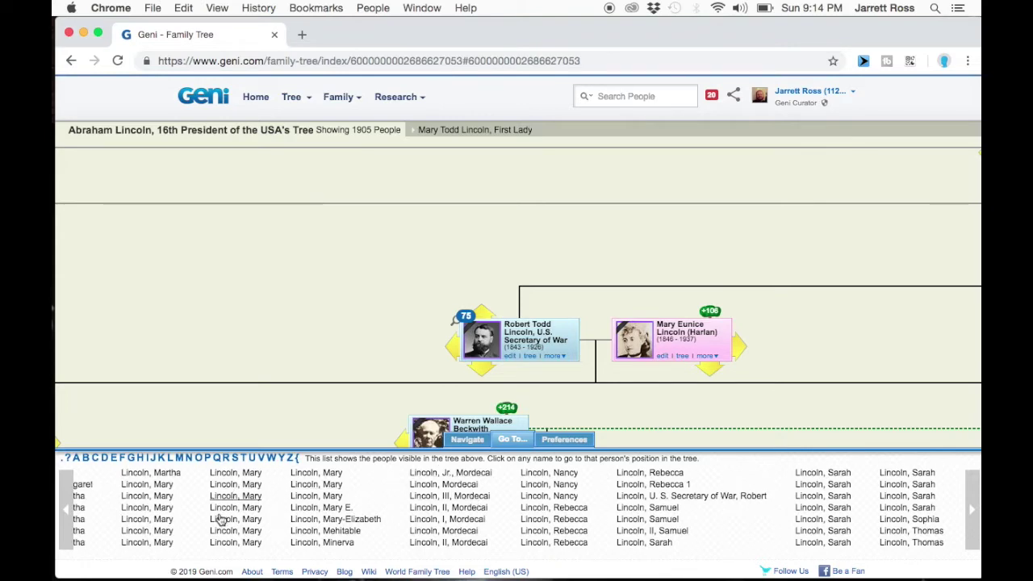
Browse the name index at W and Z, and return to its beginning
left_click(272, 462)
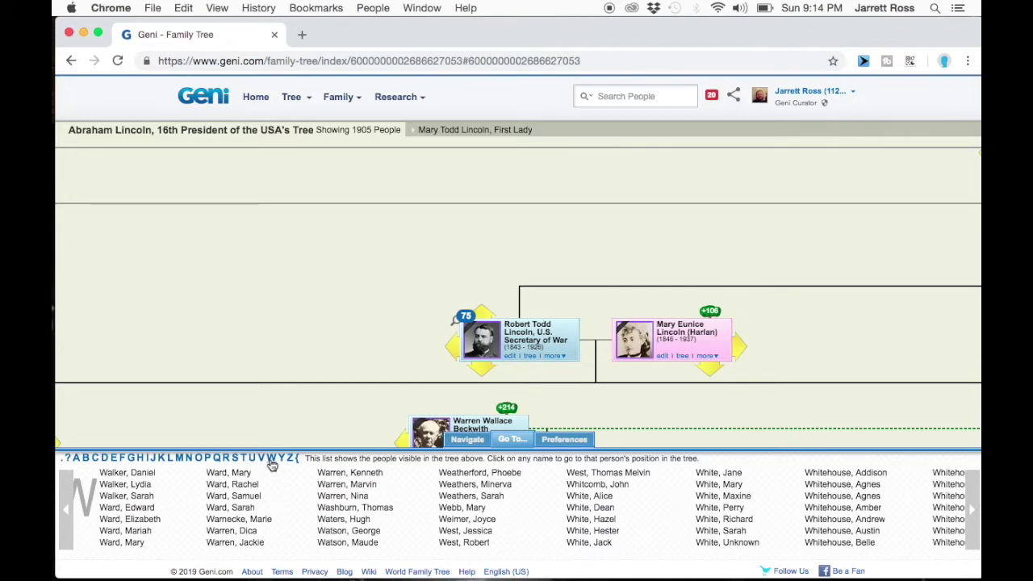
left_click(292, 460)
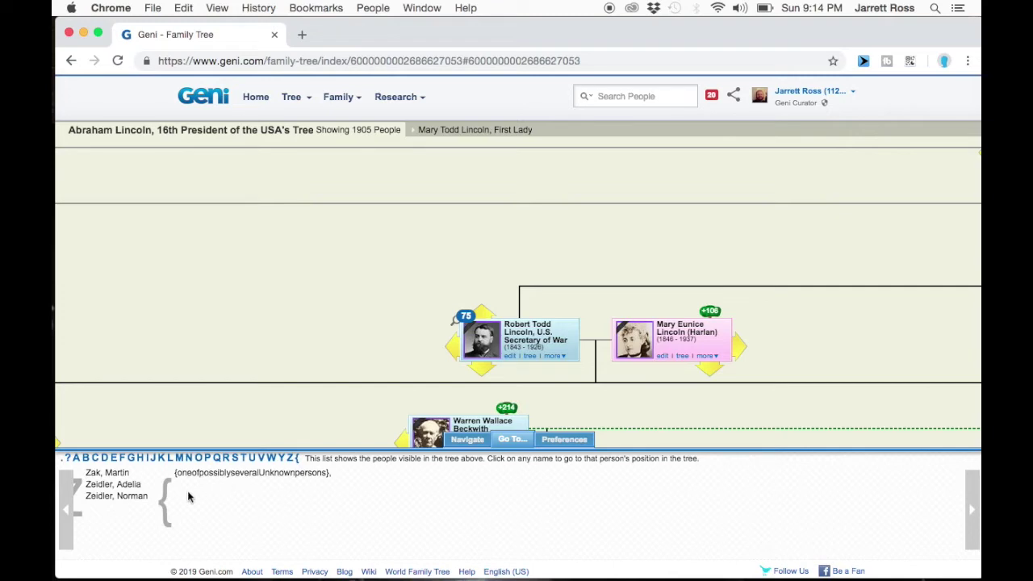
left_click(62, 465)
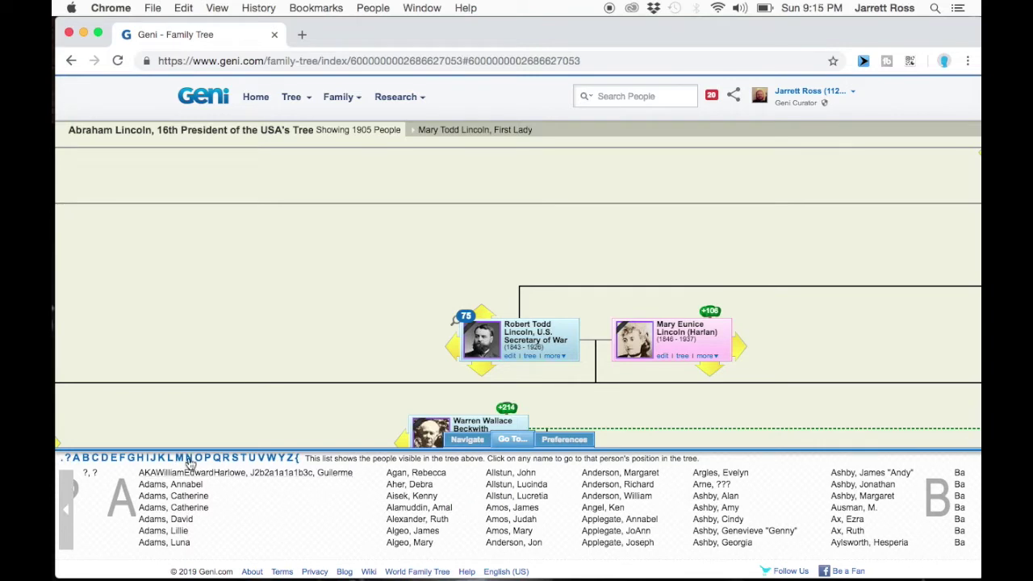
Adjust the tree's display preferences by increasing the ancestor generations and reducing the descendant generations
left_click(554, 444)
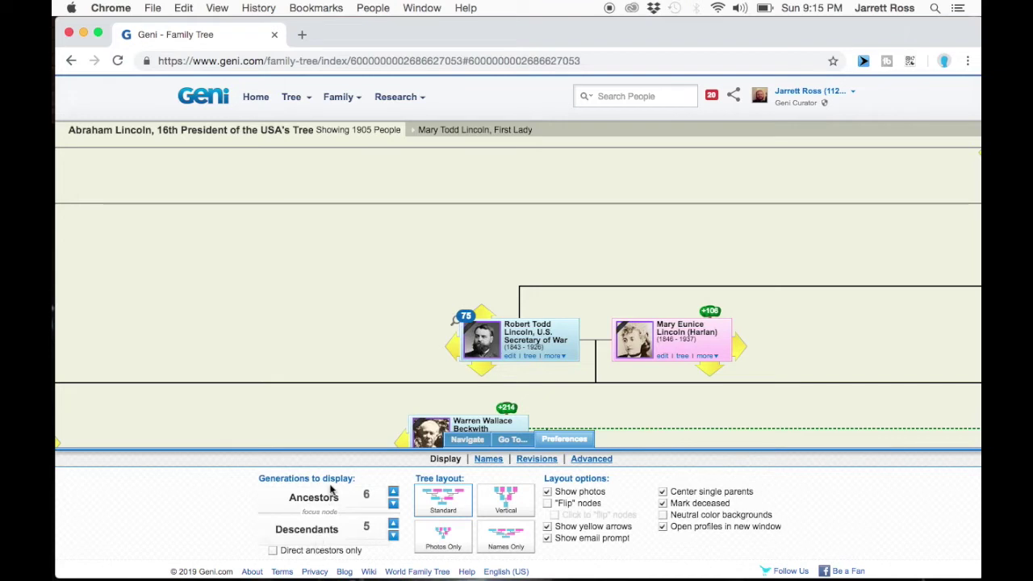
left_click(393, 492)
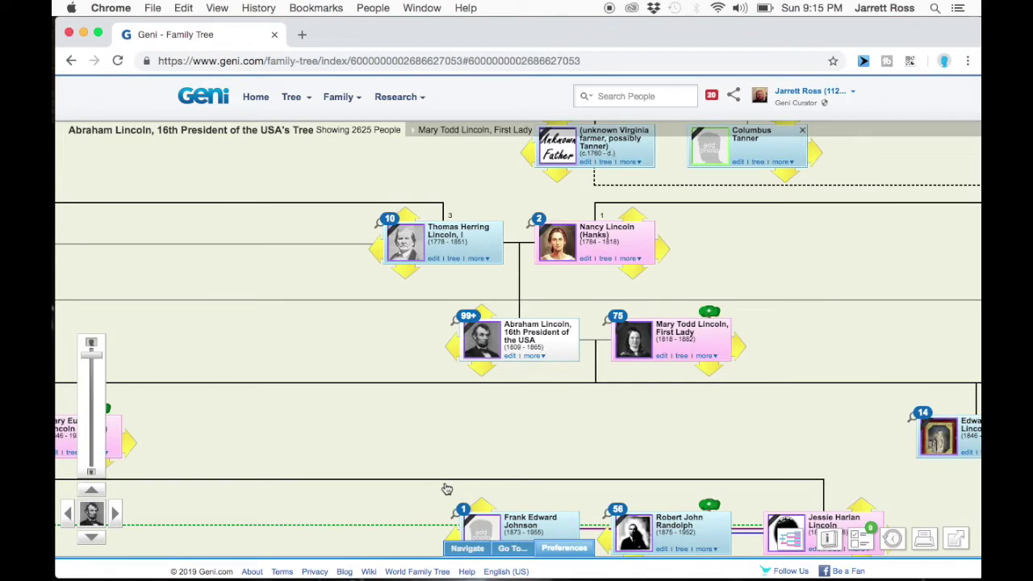
left_click(564, 551)
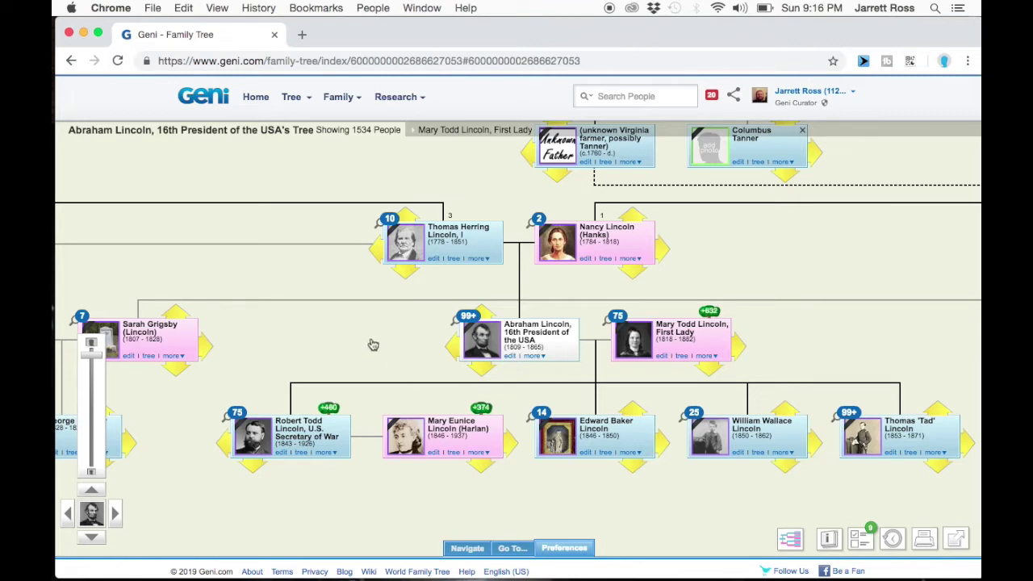
Examine the tree around Abraham Lincoln's generation, from Sarah Grigsby's family to the Whitehouse and Caton relatives
left_click_drag(293, 323, 579, 316)
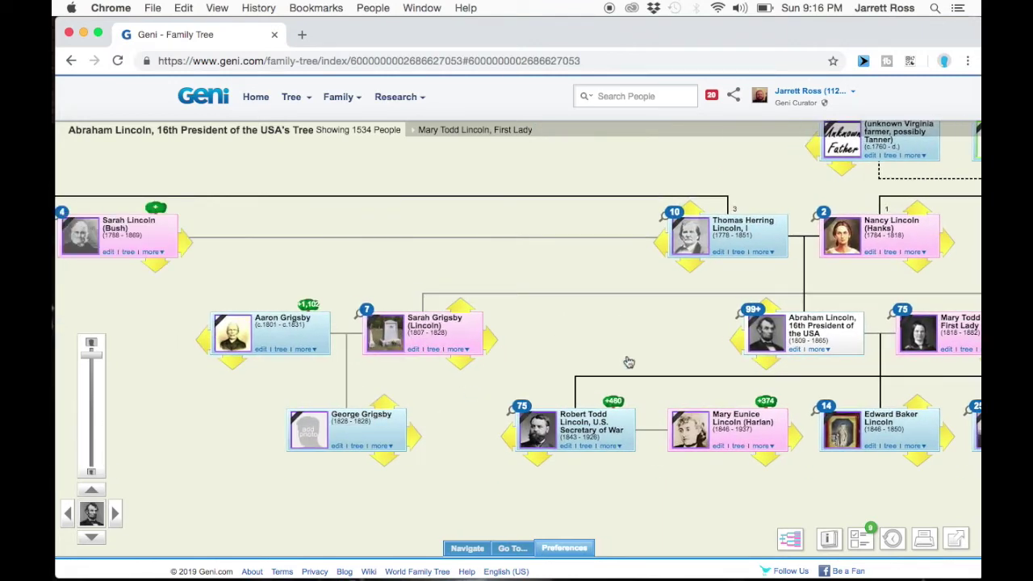
left_click_drag(645, 347, 305, 340)
left_click_drag(832, 334, 417, 346)
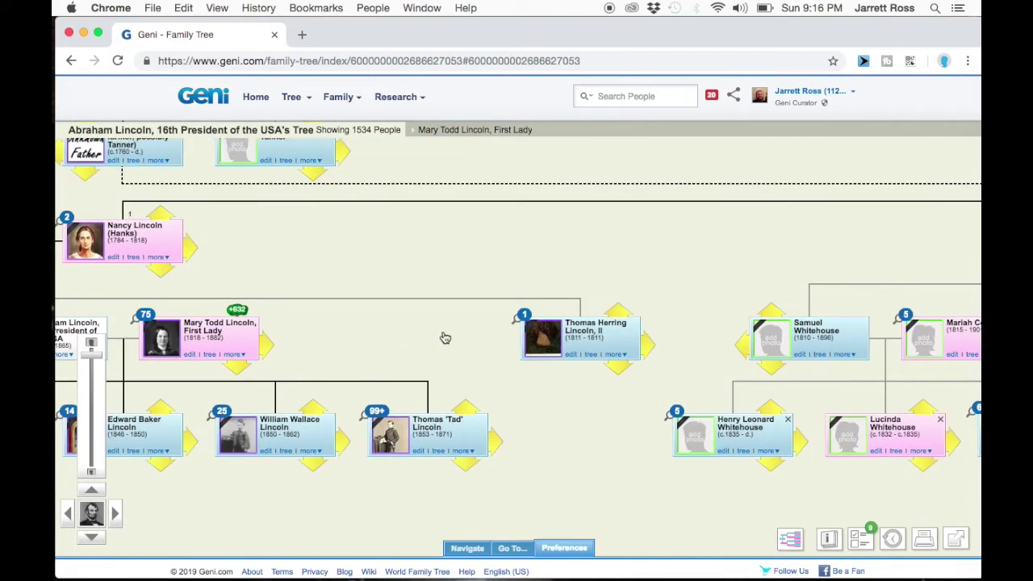
left_click_drag(832, 293, 461, 309)
left_click_drag(778, 280, 341, 300)
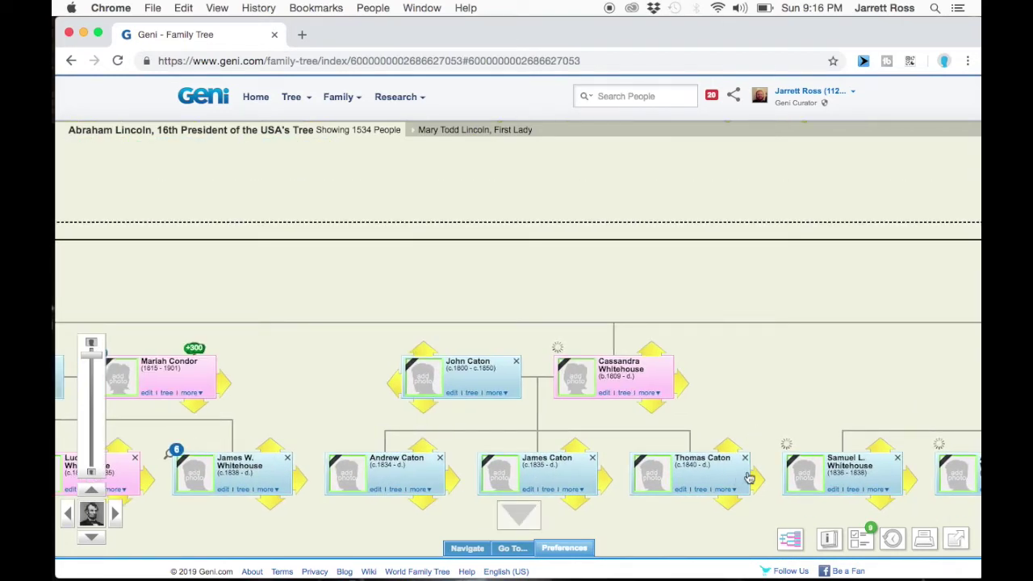
left_click_drag(551, 322, 961, 321)
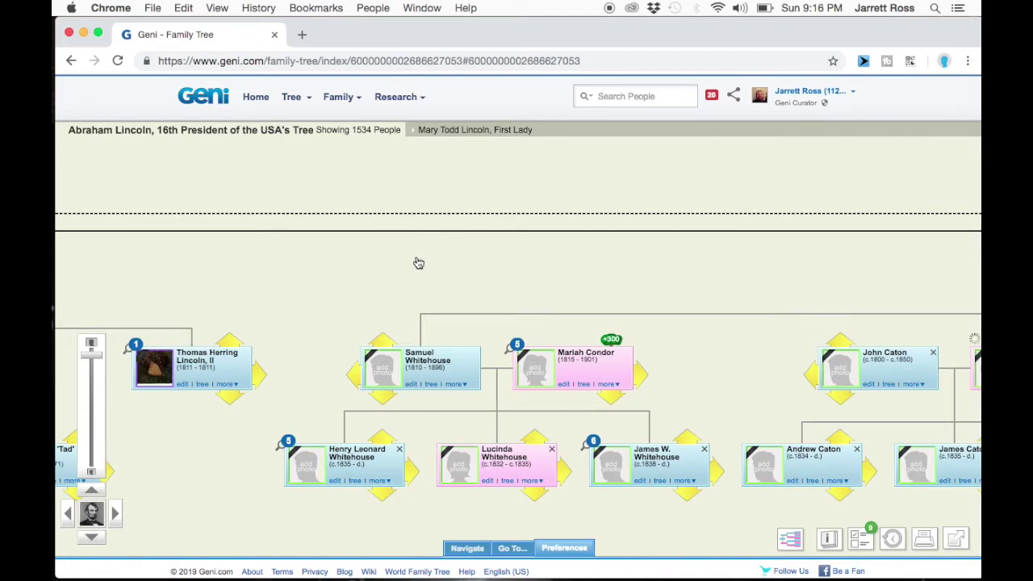
left_click_drag(417, 261, 887, 239)
left_click_drag(431, 253, 257, 254)
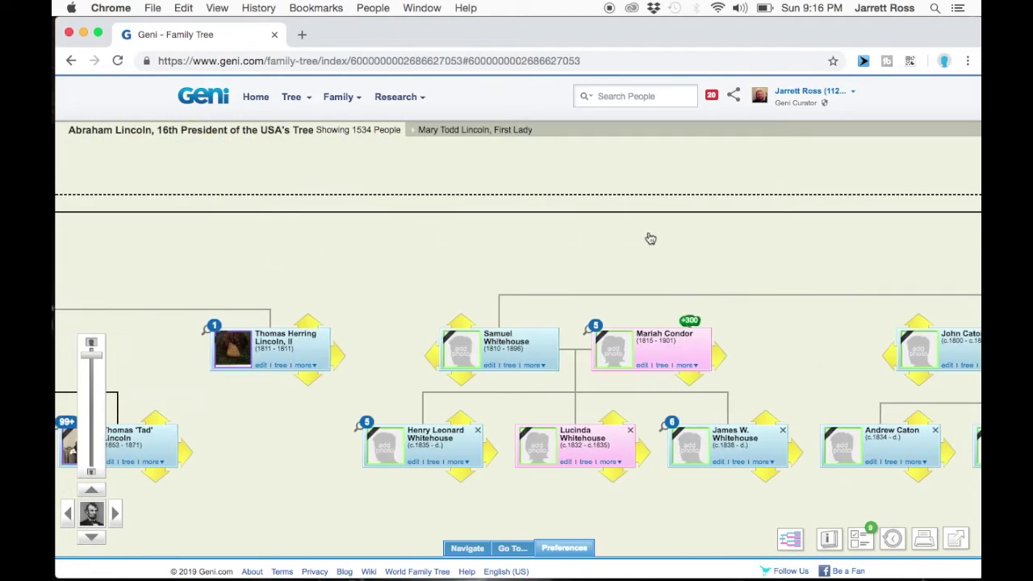
Browse further along the Whitehouse branches to Henry Clay Whitehouse's family, and recentre the tree on Abraham Lincoln
left_click_drag(648, 237, 318, 263)
left_click_drag(626, 262, 198, 256)
left_click_drag(542, 266, 250, 258)
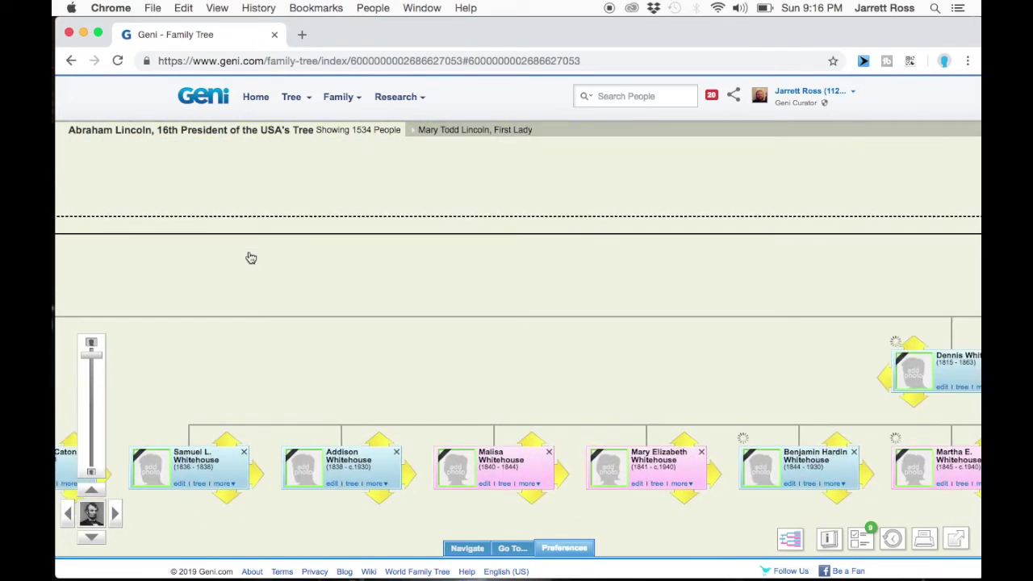
left_click_drag(928, 278, 281, 282)
left_click_drag(605, 307, 343, 309)
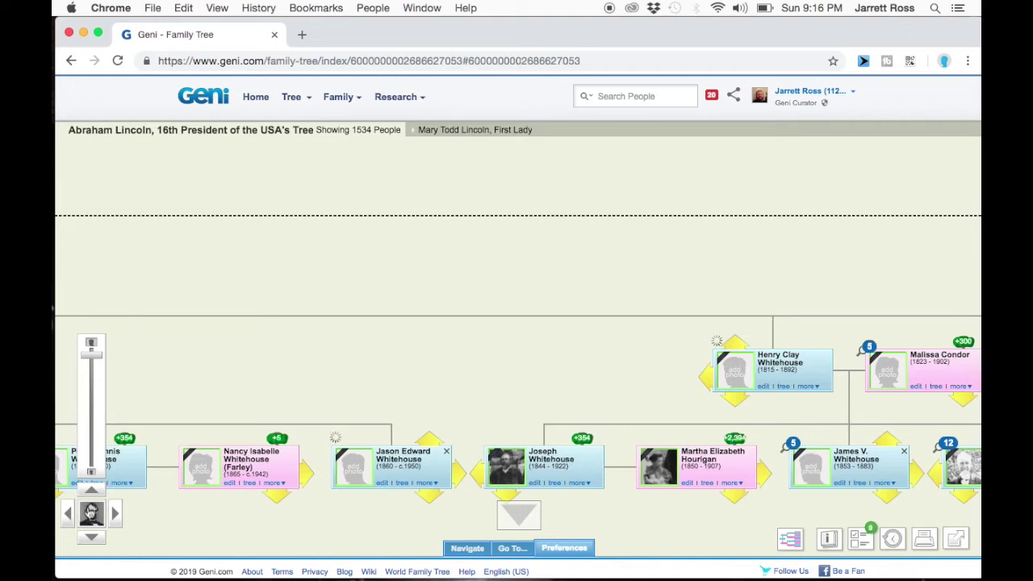
left_click_drag(548, 405, 285, 392)
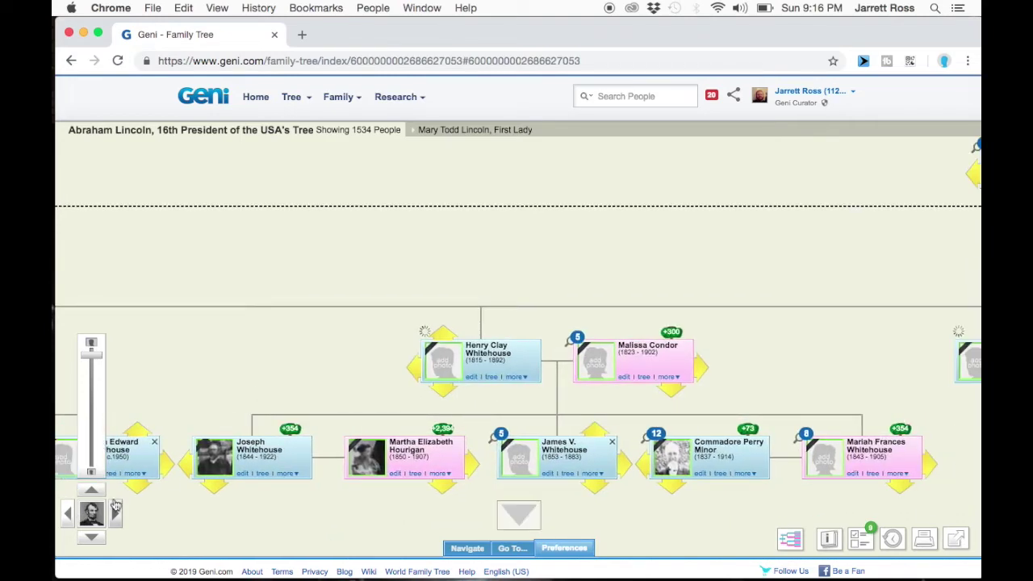
left_click(93, 521)
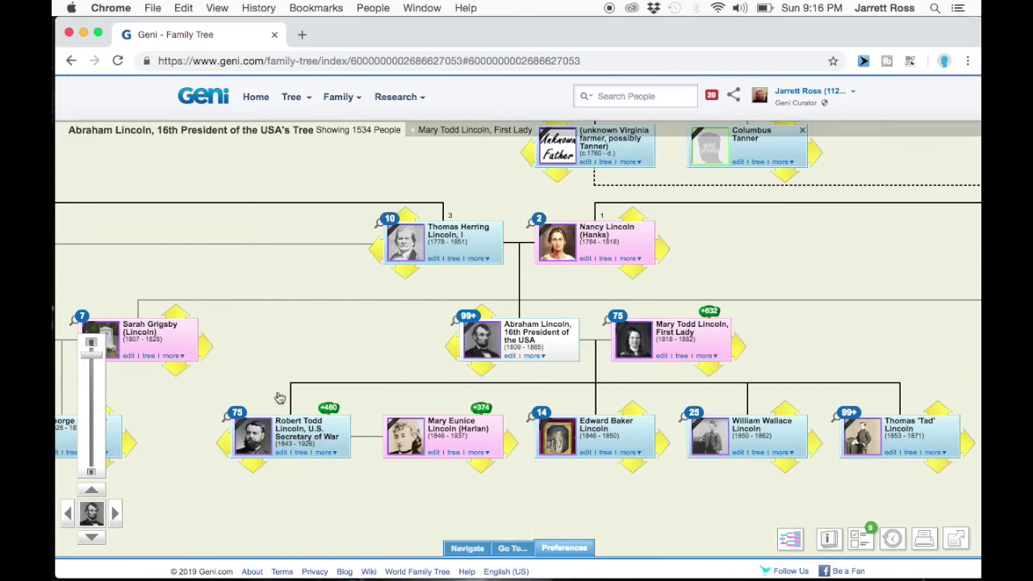
Restrict Abraham Lincoln's tree to direct ancestors only in the display preferences
left_click_drag(291, 364, 141, 421)
left_click_drag(606, 402, 735, 398)
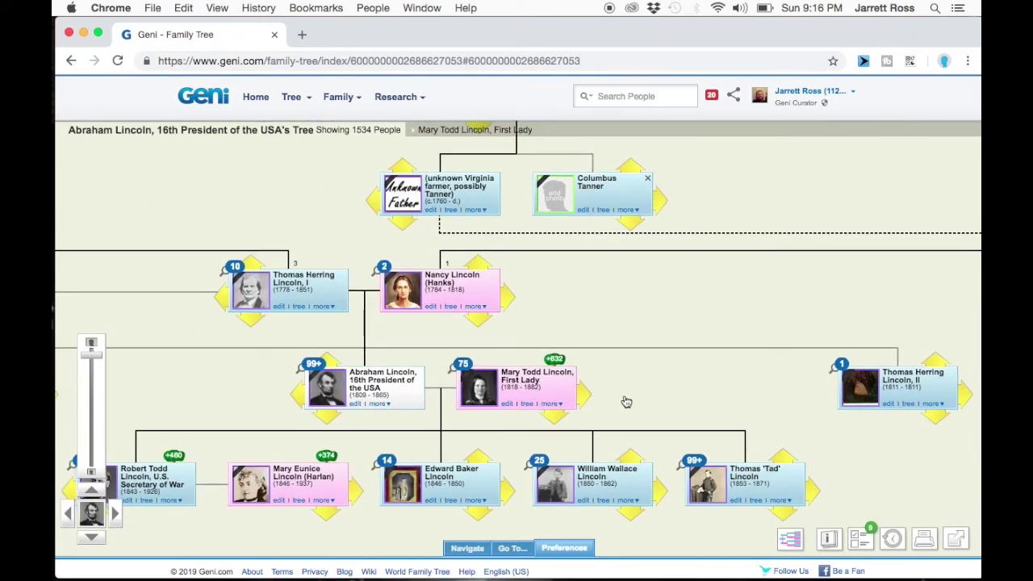
left_click(581, 548)
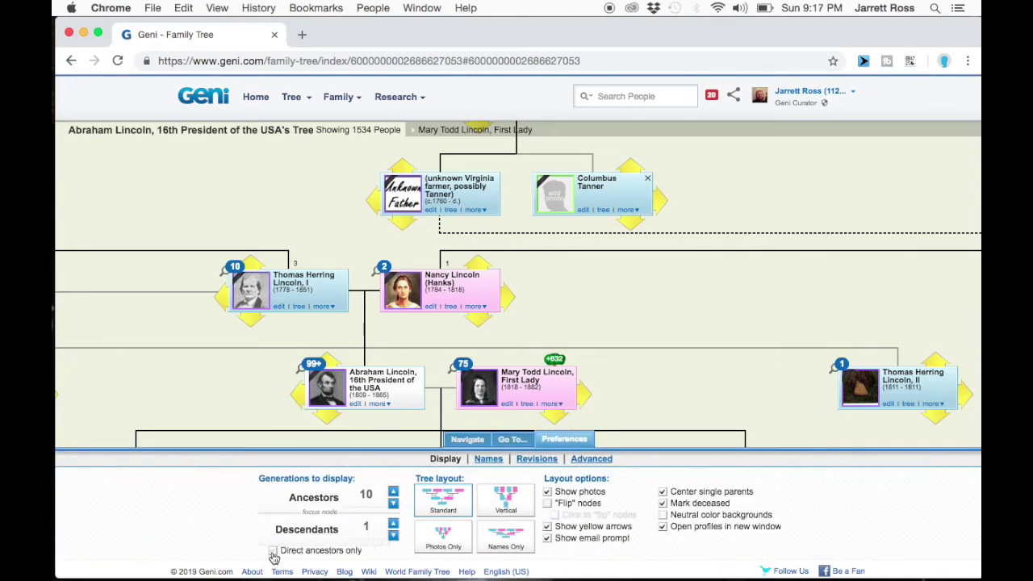
left_click(272, 552)
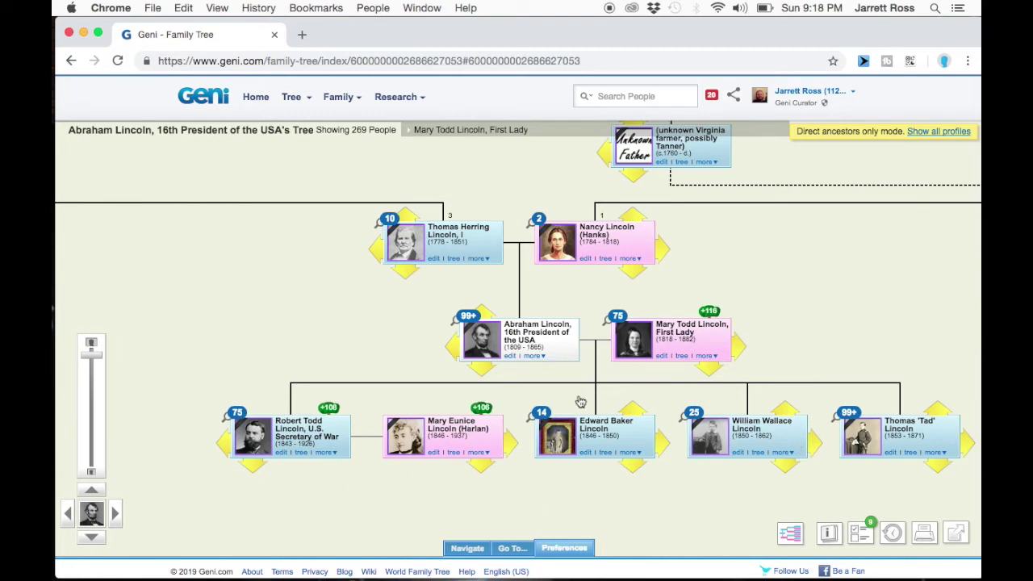
Look through the direct-ancestor lines, and set the number of ancestor generations to display to 2
scroll(844, 226, "up", 5)
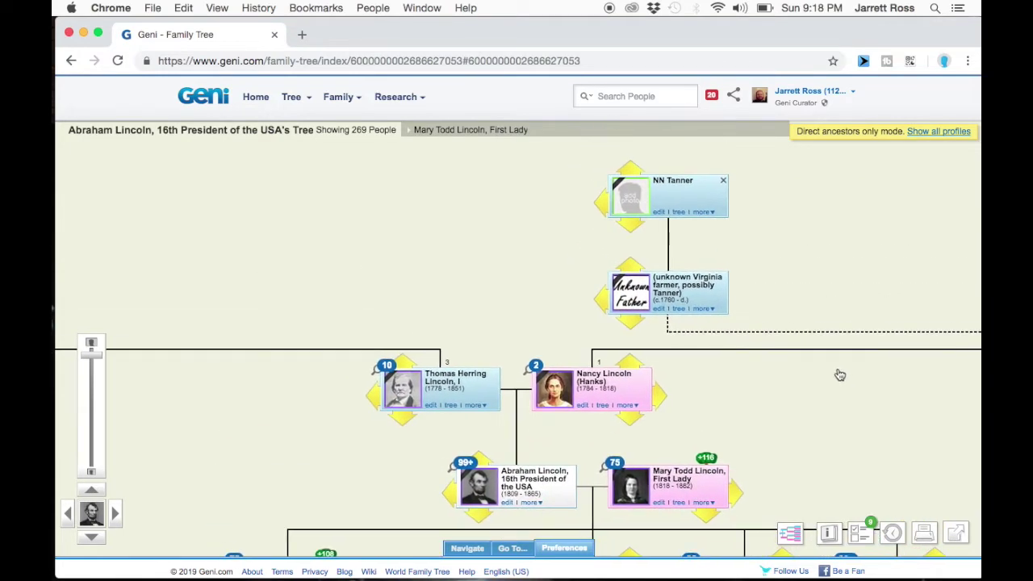
scroll(238, 348, "left", 8)
scroll(238, 349, "up", 2)
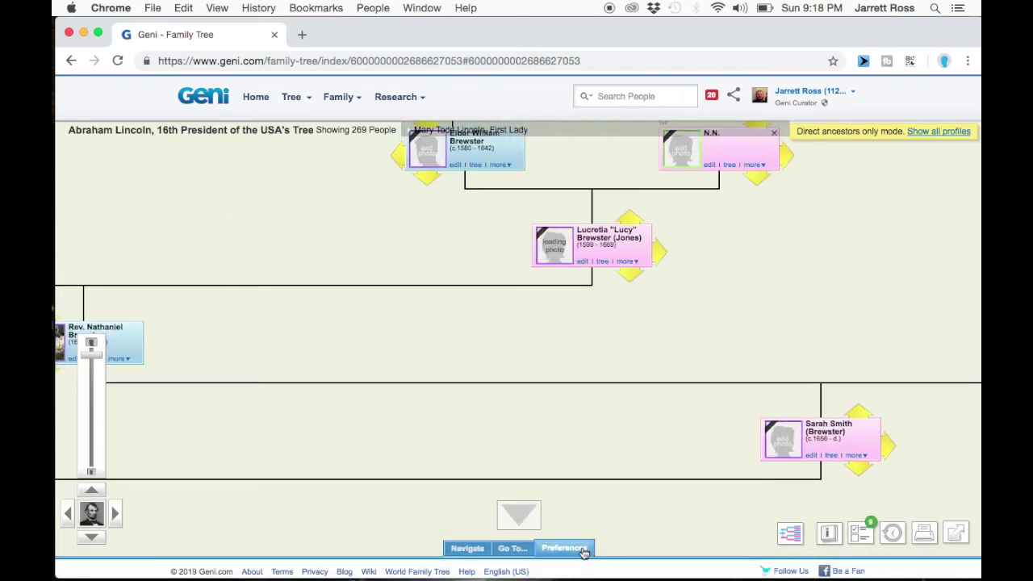
left_click(586, 551)
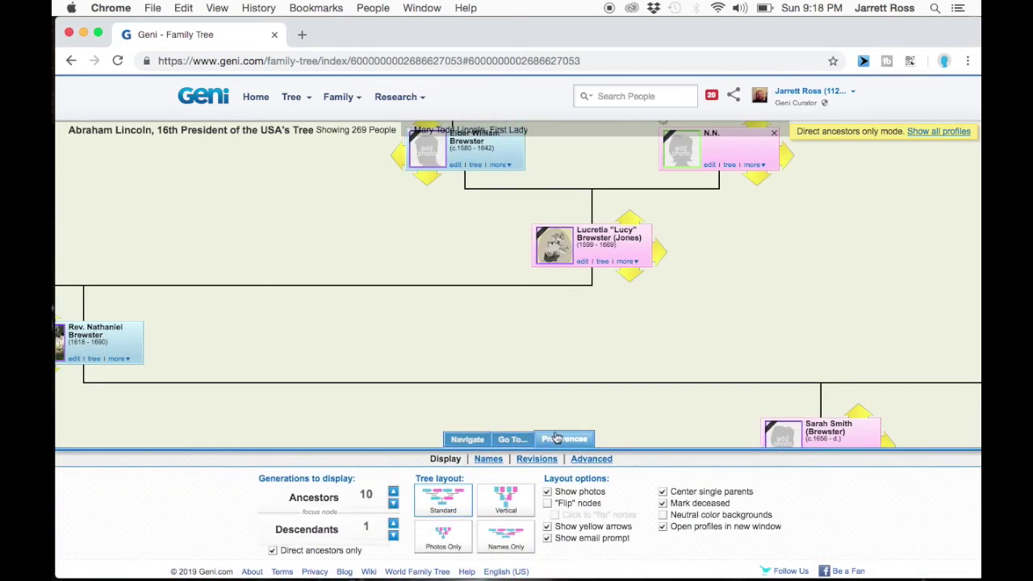
left_click(559, 439)
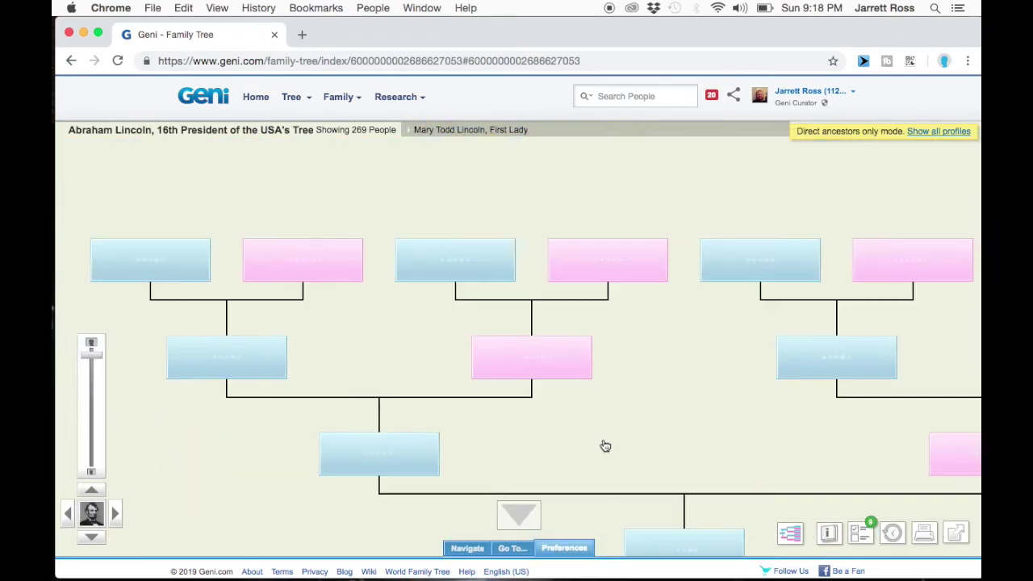
left_click(575, 555)
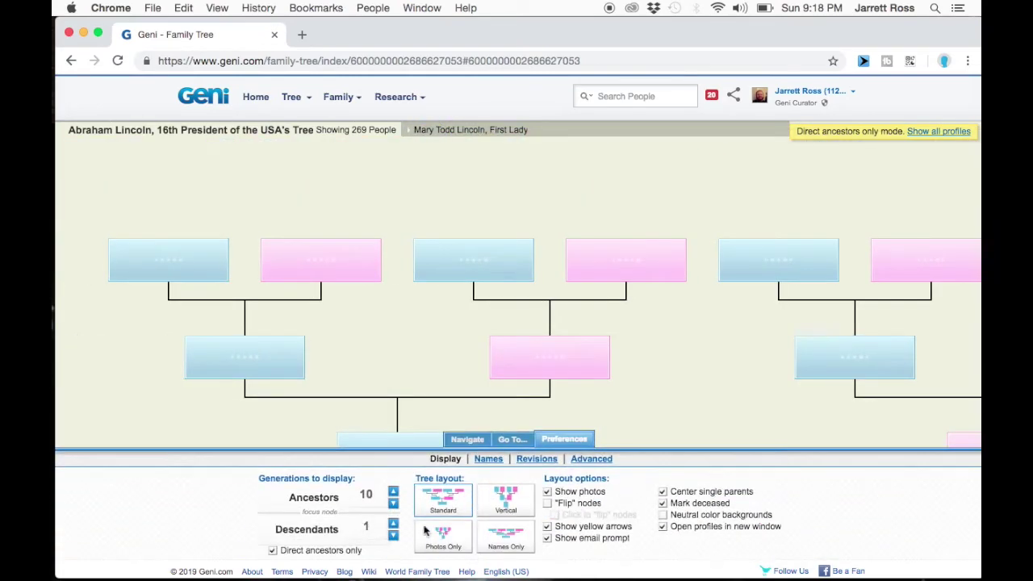
left_click(393, 503)
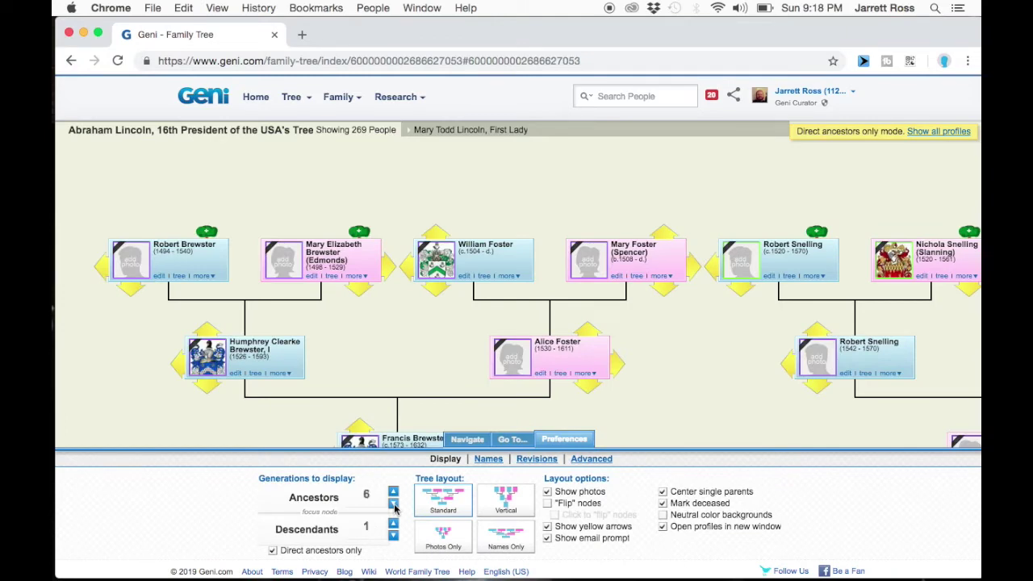
left_click(392, 503)
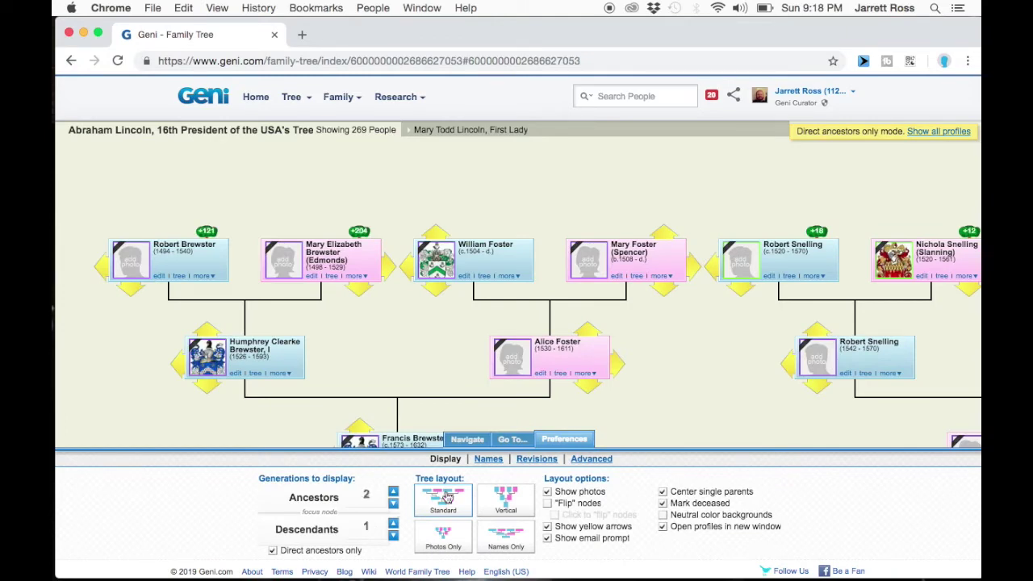
left_click(577, 443)
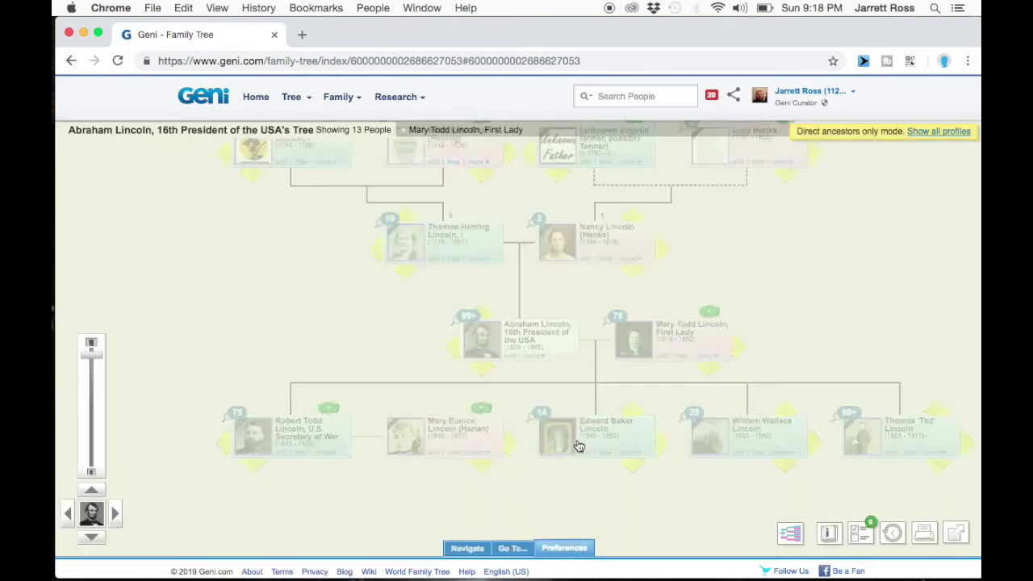
Review the reduced direct-ancestor tree, and turn off the direct ancestors only restriction
left_click_drag(362, 369, 378, 466)
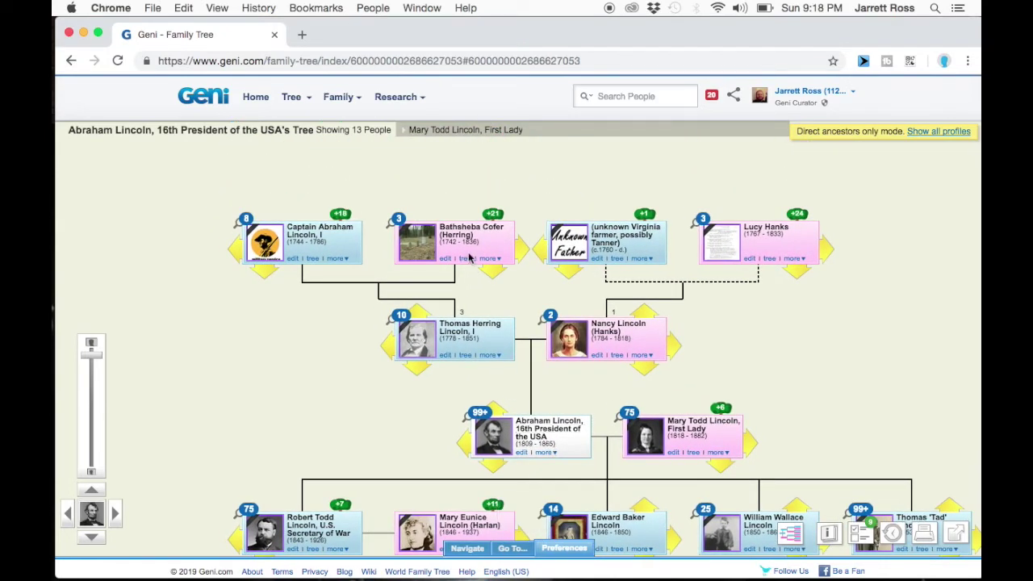
left_click_drag(379, 365, 363, 315)
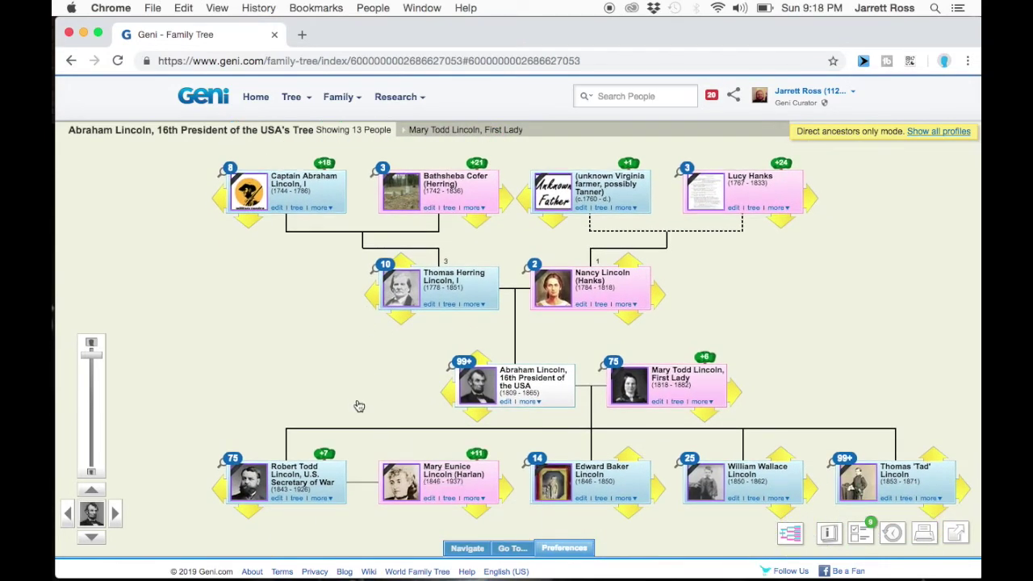
left_click_drag(337, 404, 317, 409)
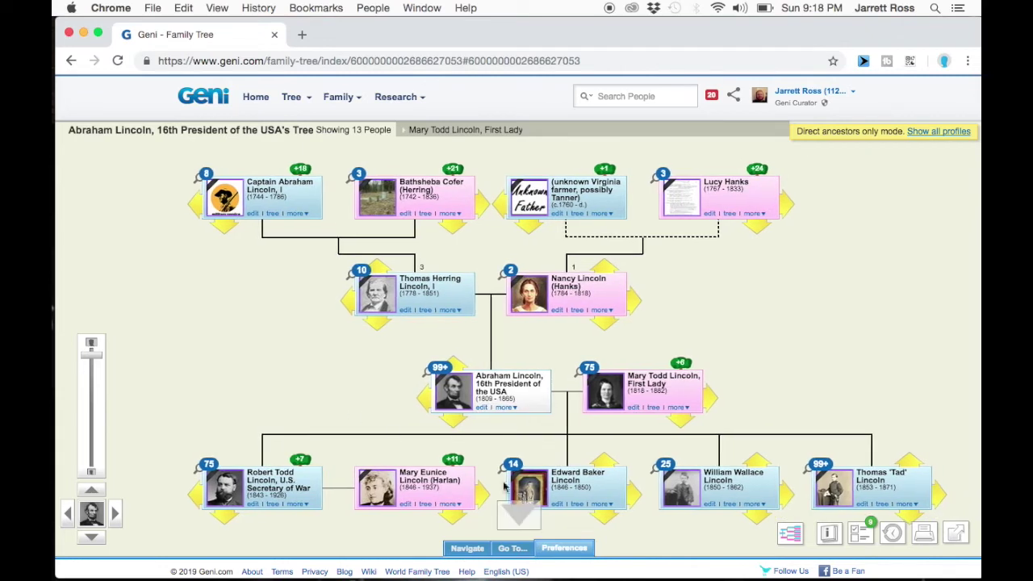
left_click(555, 547)
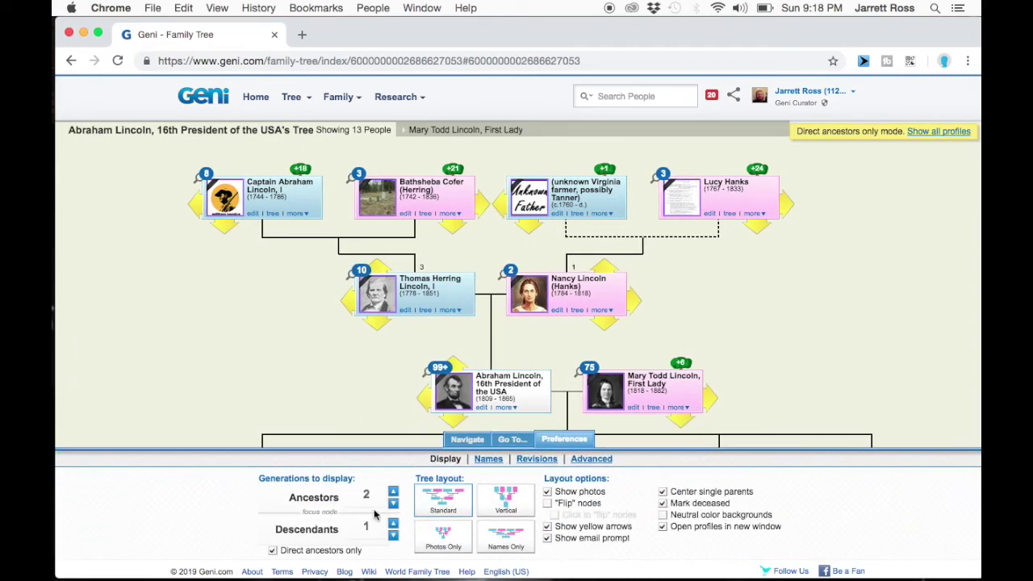
left_click(567, 440)
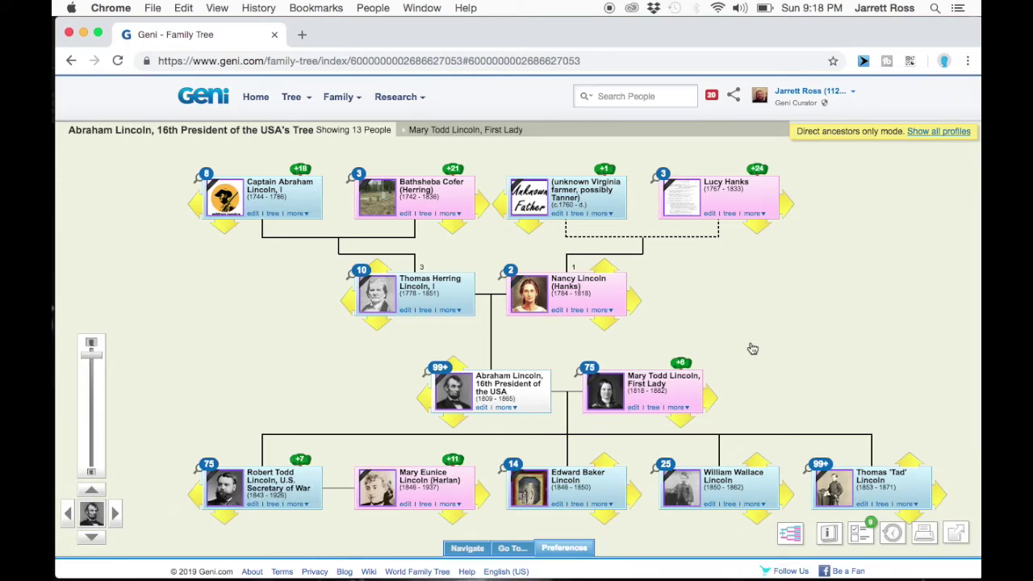
left_click(569, 548)
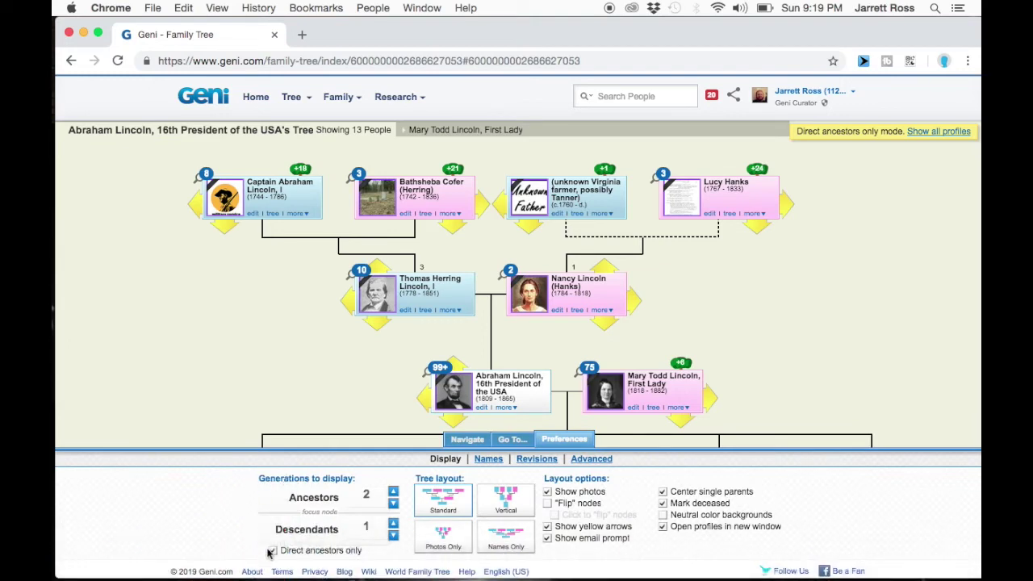
left_click(273, 552)
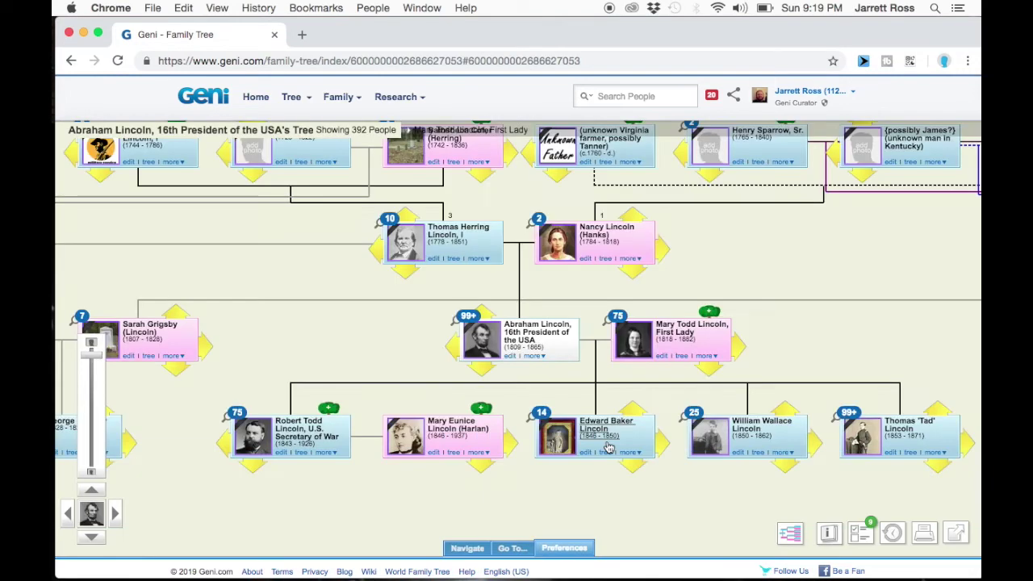
Browse the unrestricted two-generation tree from Abraham Lincoln past Sarah Grigsby and Sarah Bush Lincoln to the more distant relatives
left_click_drag(278, 307, 313, 365)
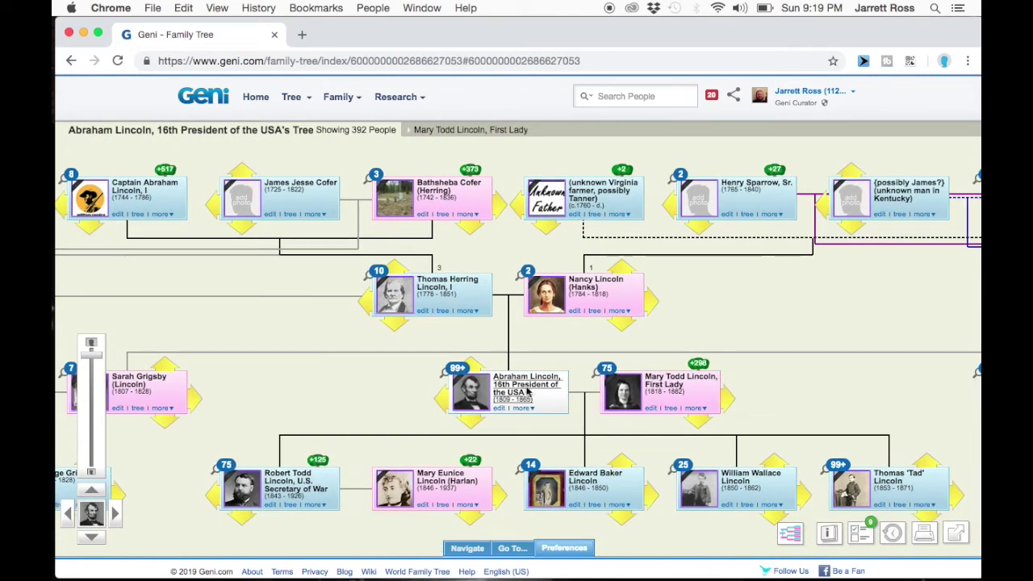
left_click_drag(309, 428, 554, 366)
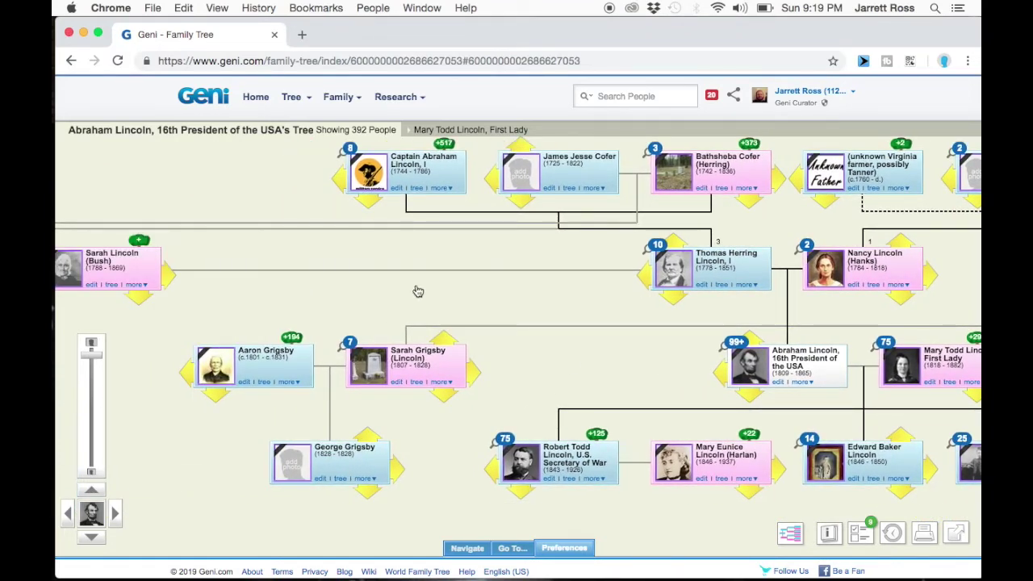
left_click_drag(418, 291, 863, 316)
left_click_drag(511, 387, 814, 346)
left_click_drag(587, 345, 883, 299)
left_click_drag(496, 295, 895, 295)
left_click_drag(194, 224, 620, 222)
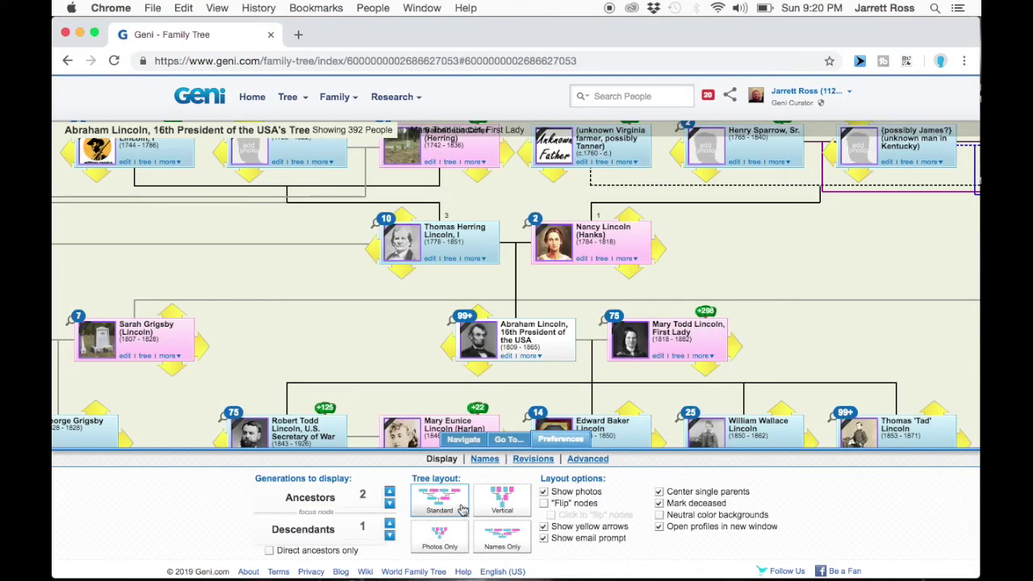
Compare the Vertical, Names Only and Photos Only tree layouts, and finish with the Vertical layout
left_click(502, 498)
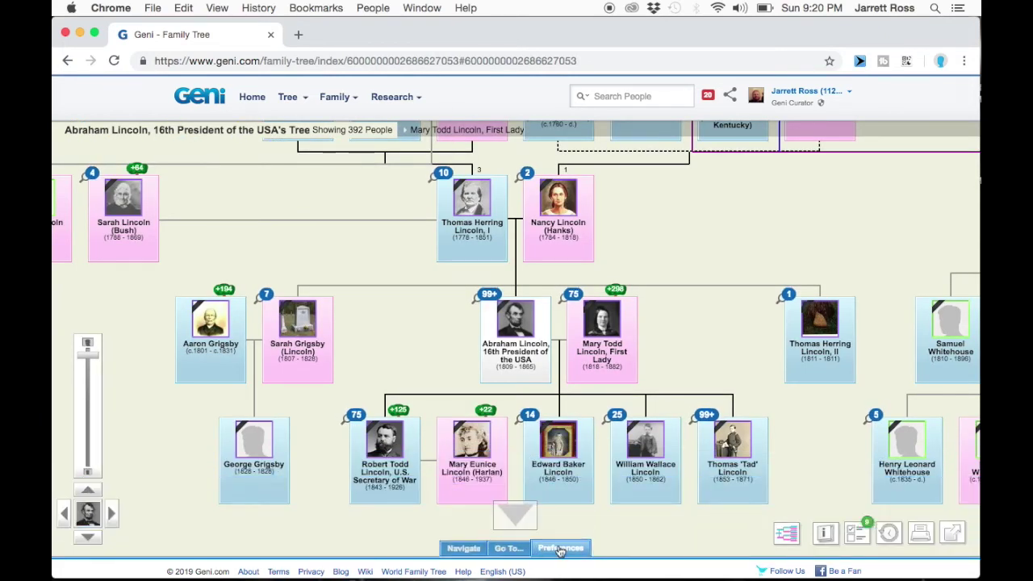
left_click(561, 548)
left_click(492, 546)
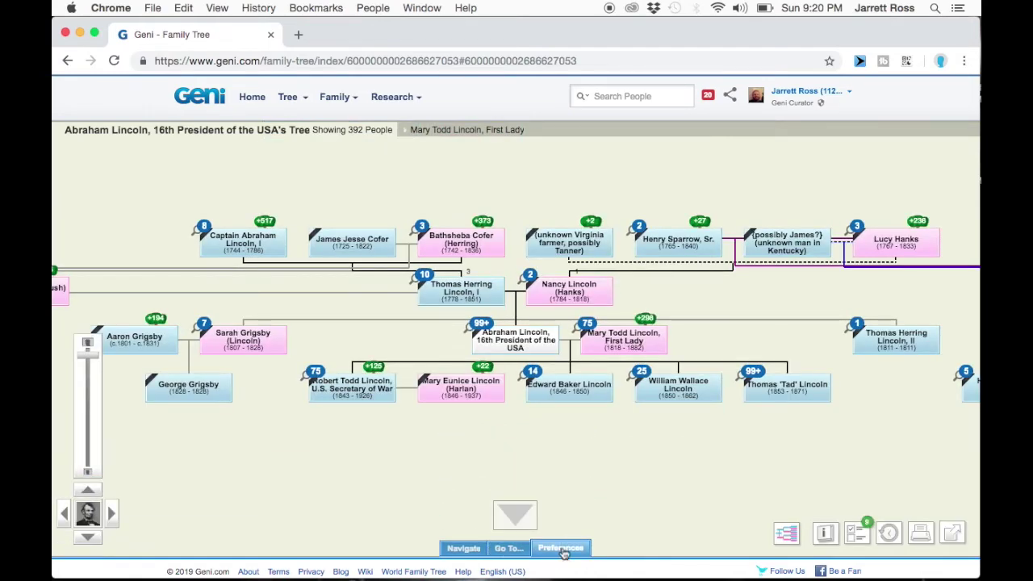
left_click(563, 550)
left_click(484, 543)
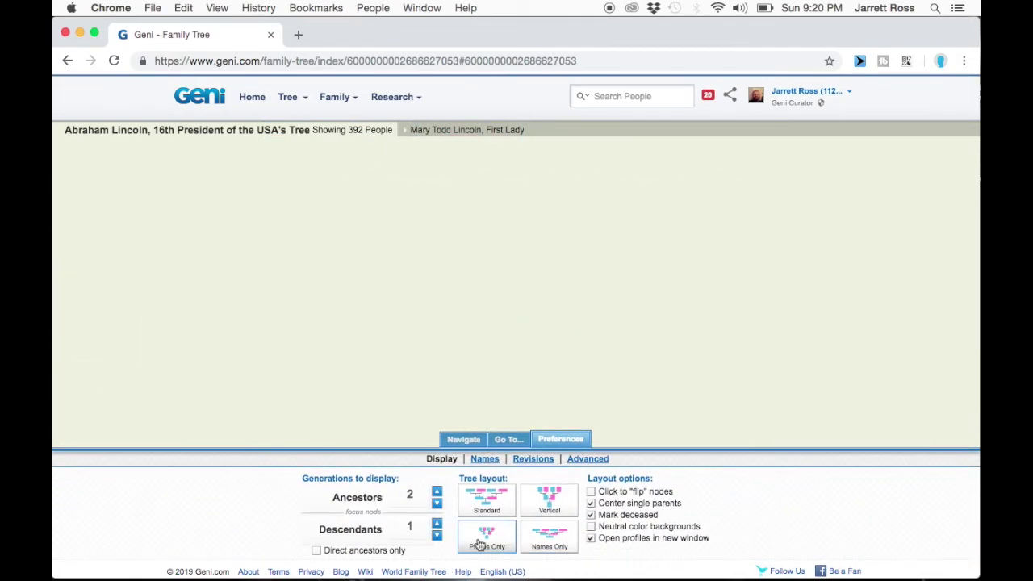
left_click(580, 553)
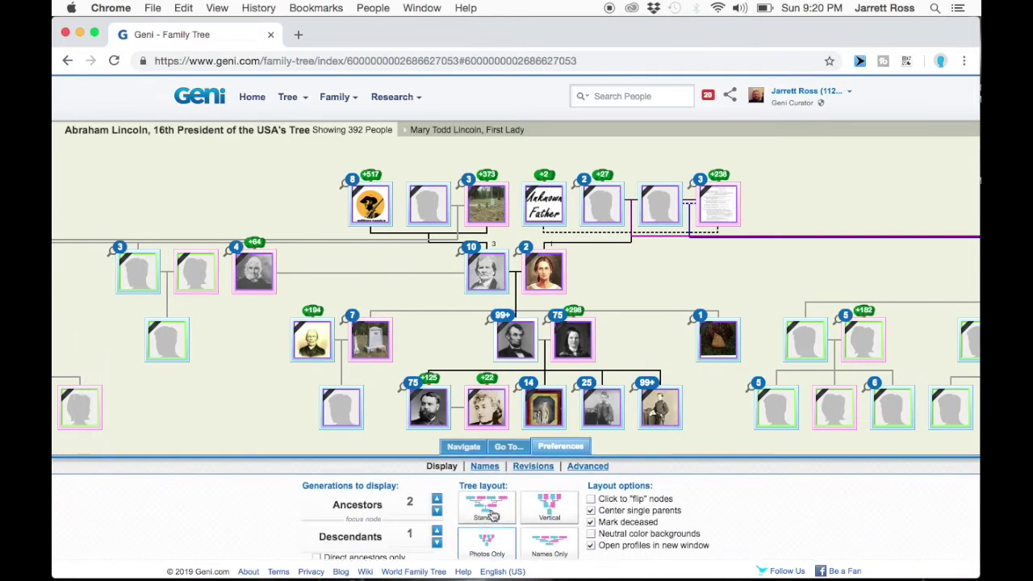
left_click(542, 508)
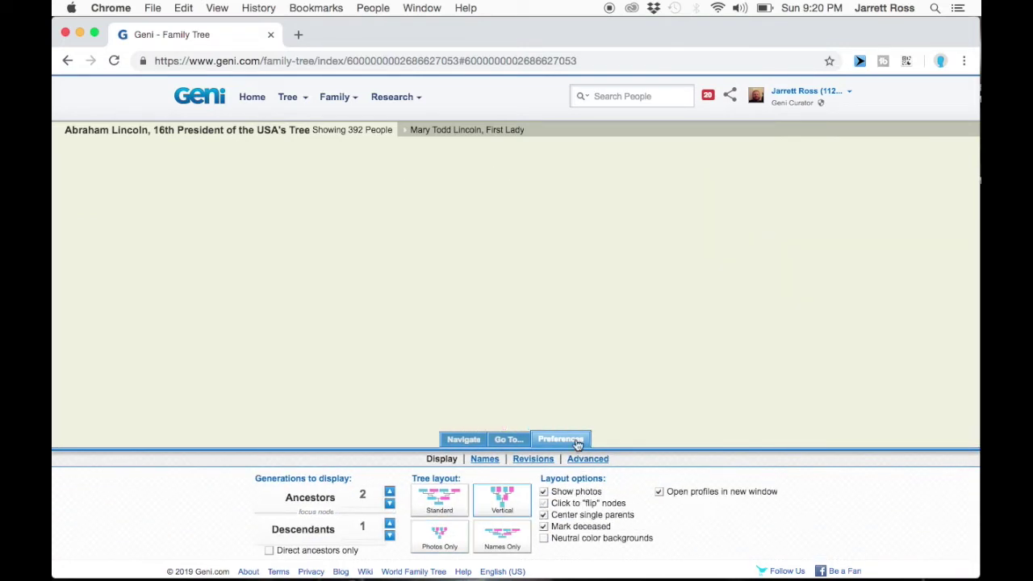
Switch the tree to the Standard layout, and turn Show photos off and back on
left_click(563, 543)
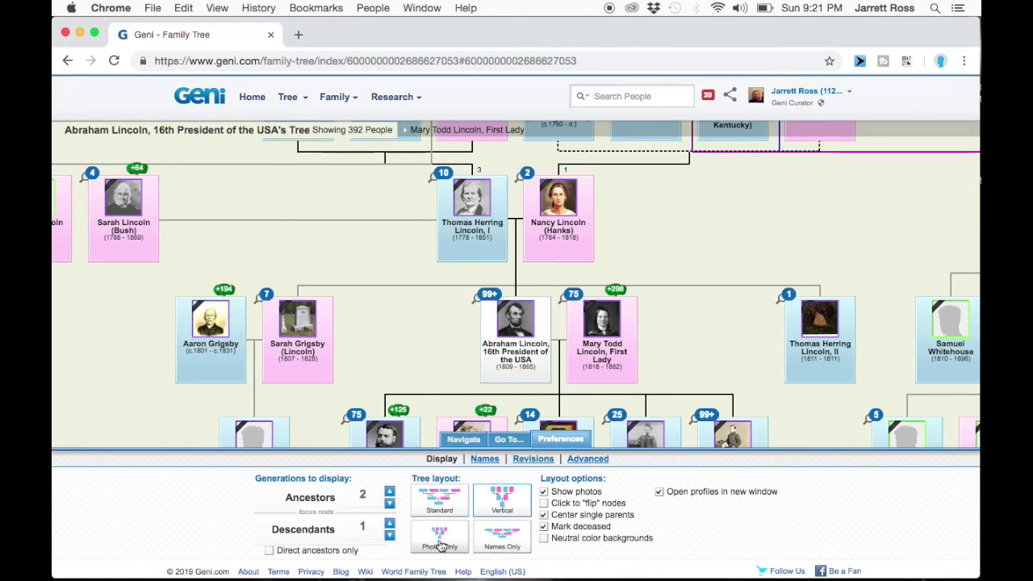
left_click(444, 503)
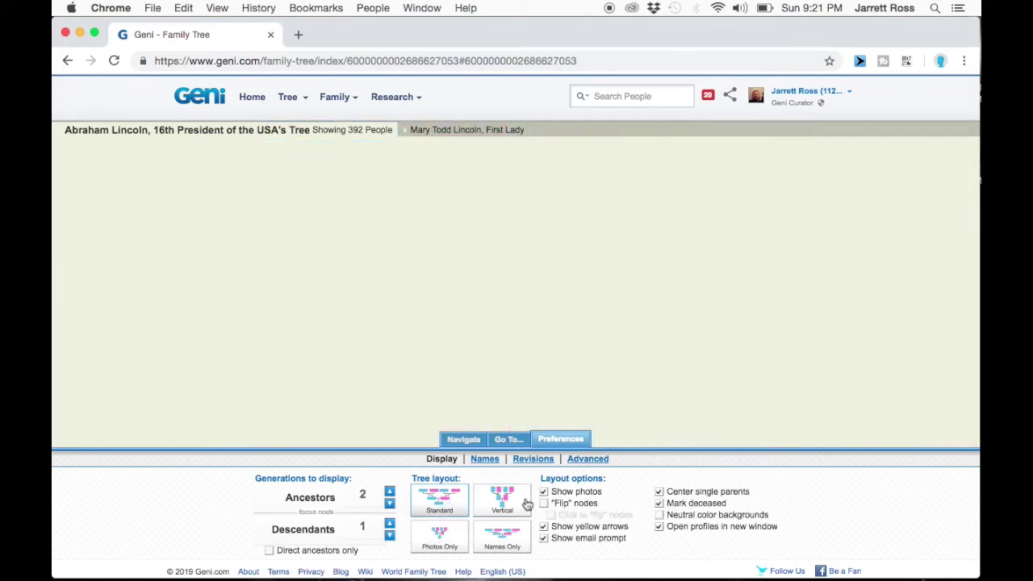
left_click(560, 547)
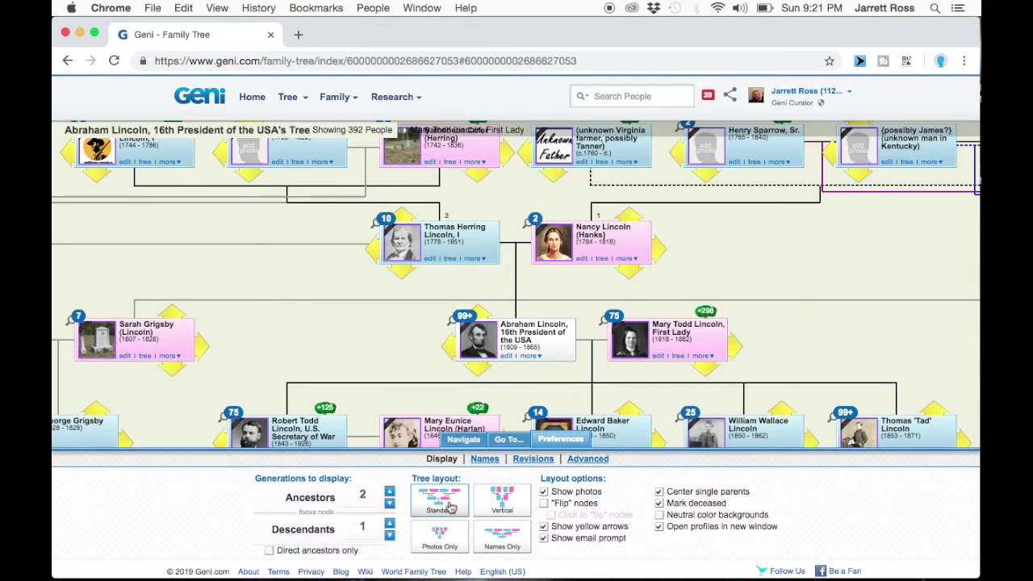
left_click(546, 494)
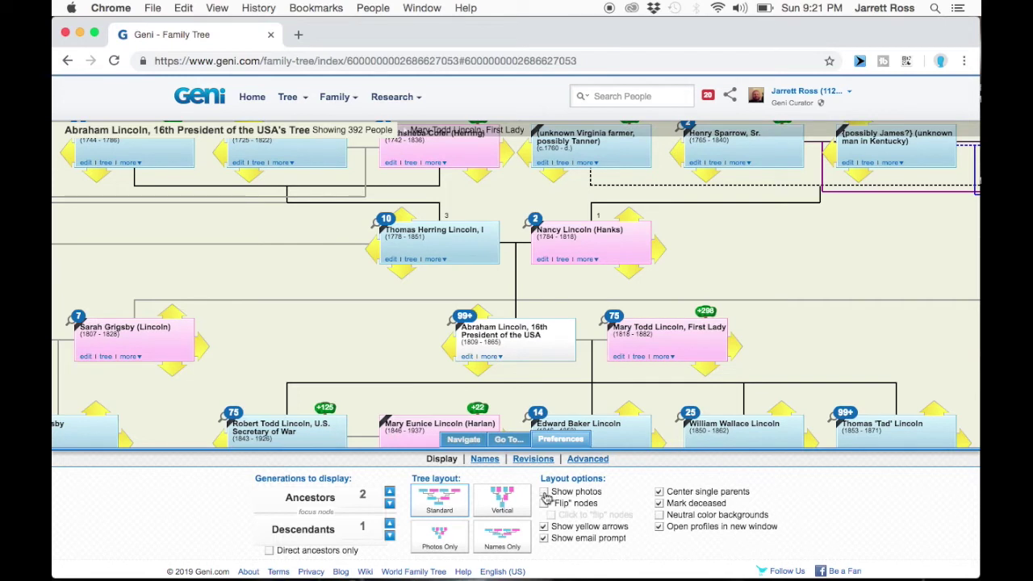
left_click(544, 492)
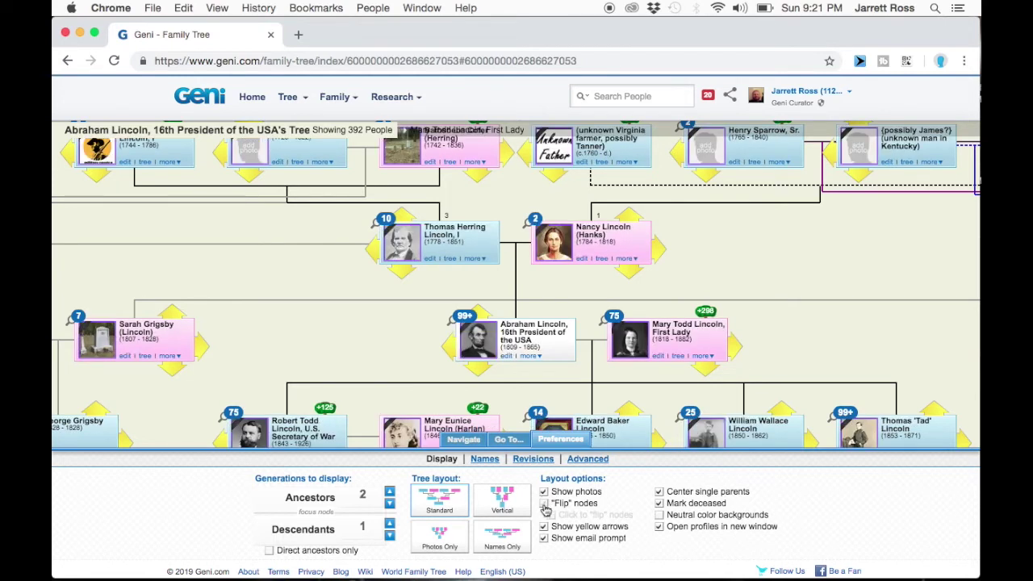
Turn on the "Flip" nodes option and inspect Mary Todd Lincoln's card in the tree
left_click(545, 505)
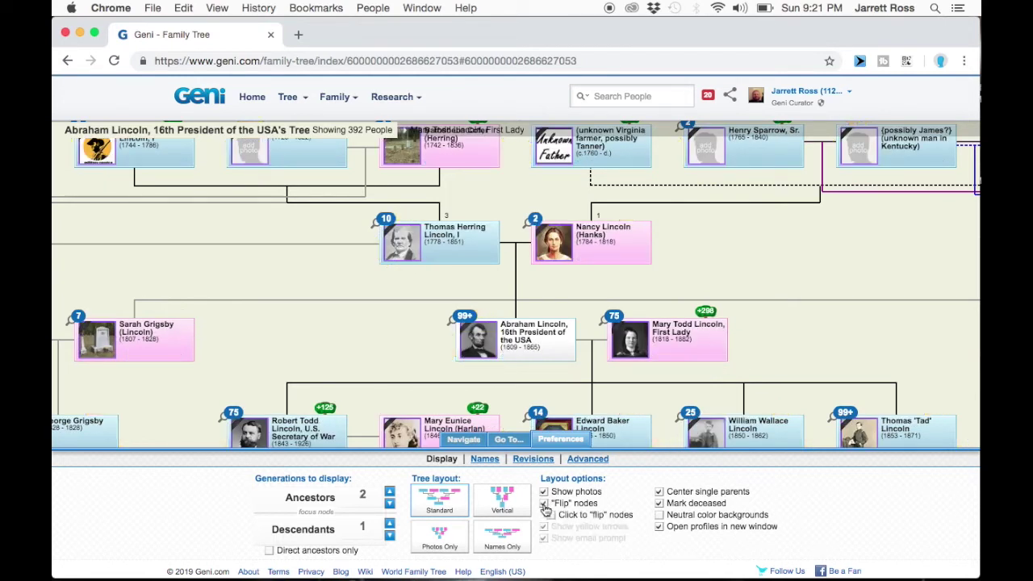
left_click(545, 428)
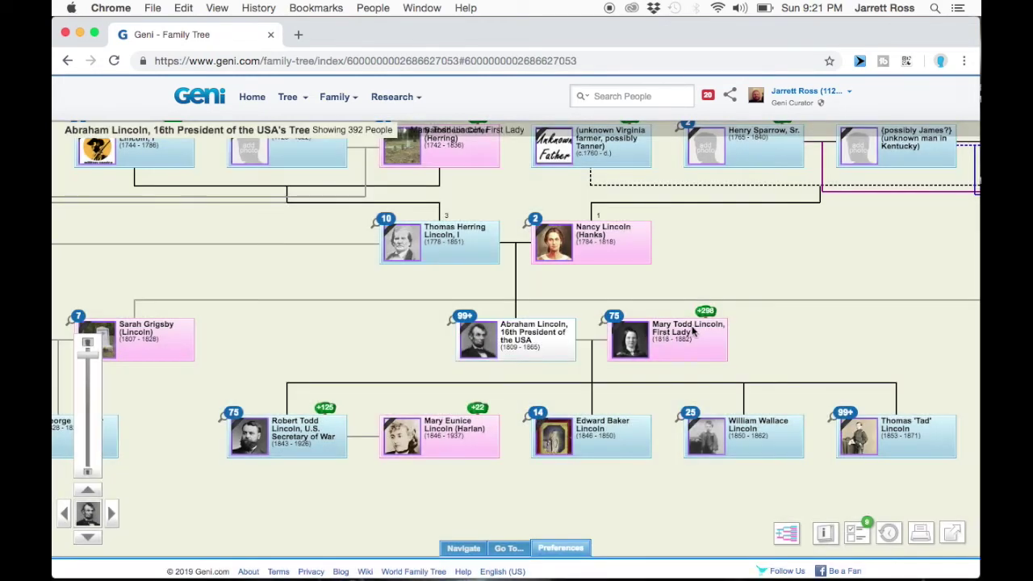
mouse_move(692, 331)
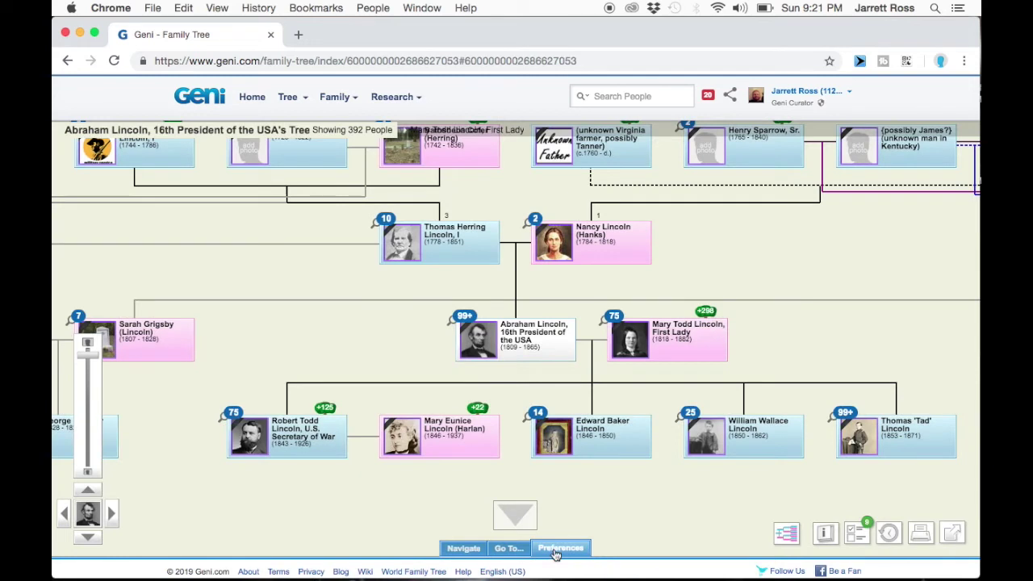
Enable the Click to "flip" nodes option and return to the children of Abraham and Mary Todd Lincoln in the tree
left_click(557, 549)
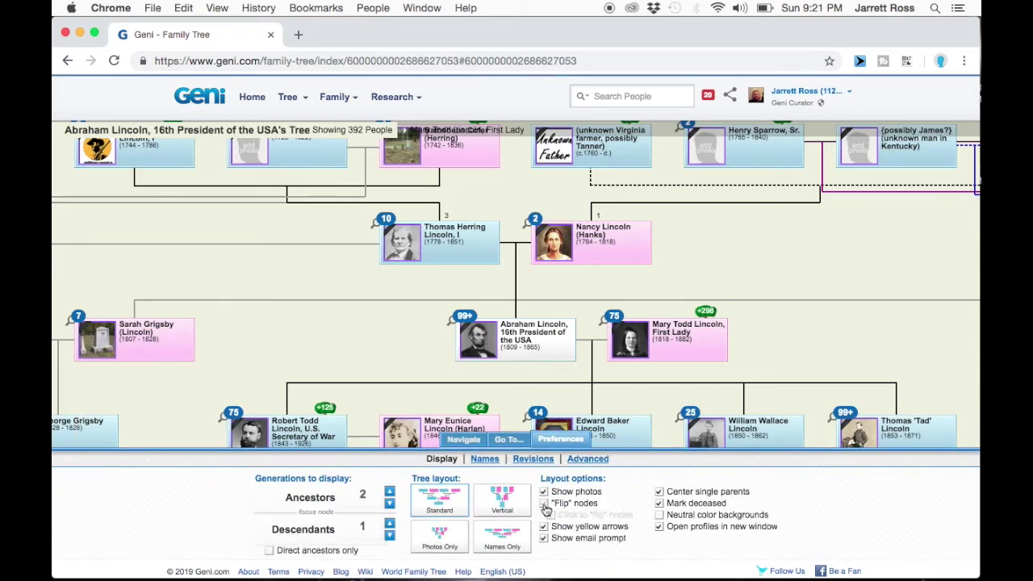
left_click(545, 504)
left_click(544, 504)
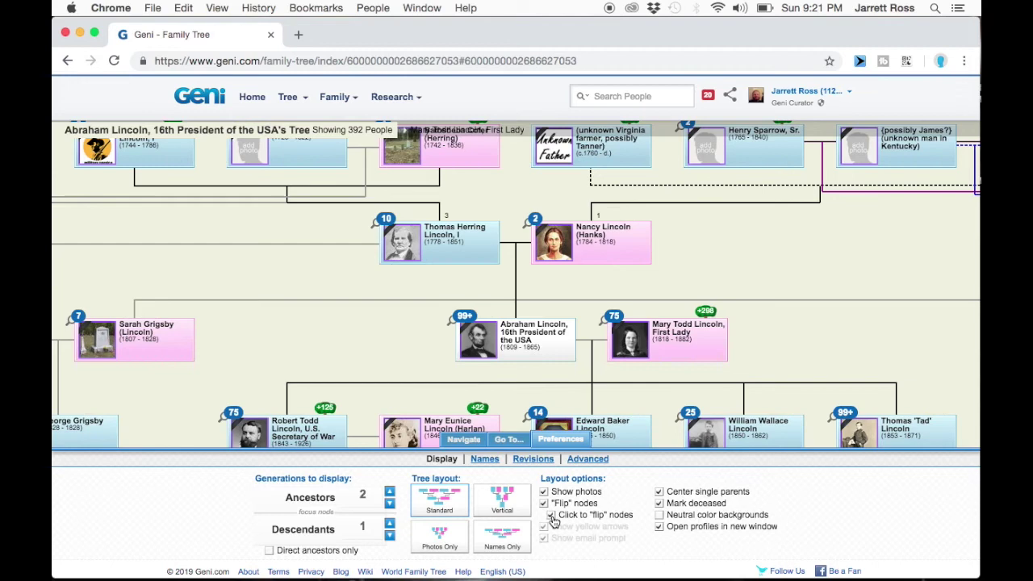
mouse_move(614, 436)
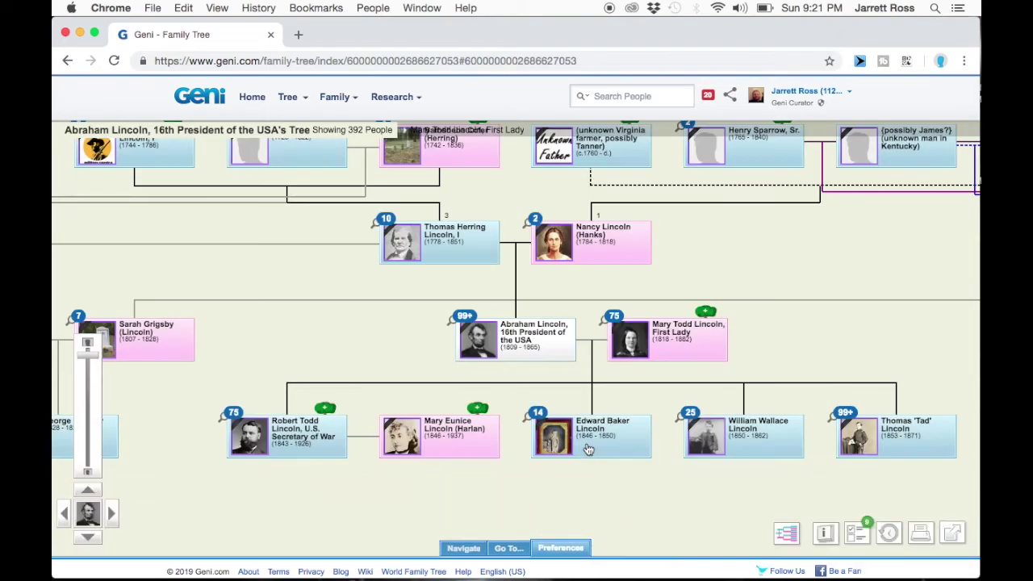
left_click_drag(583, 376, 561, 388)
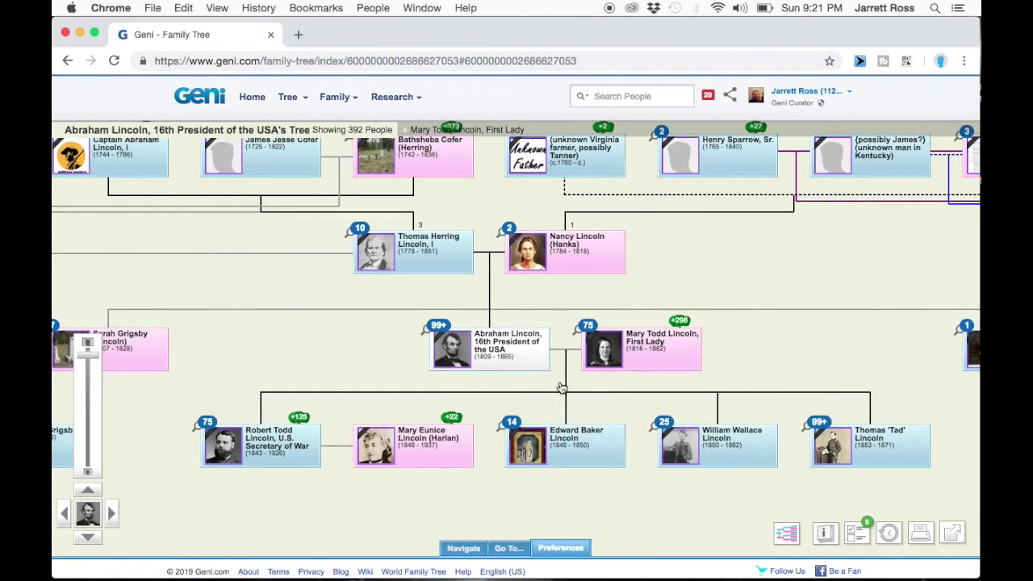
Flip Mary Todd Lincoln's card to view its back, close it, and turn the "Flip" nodes option off
left_click(655, 356)
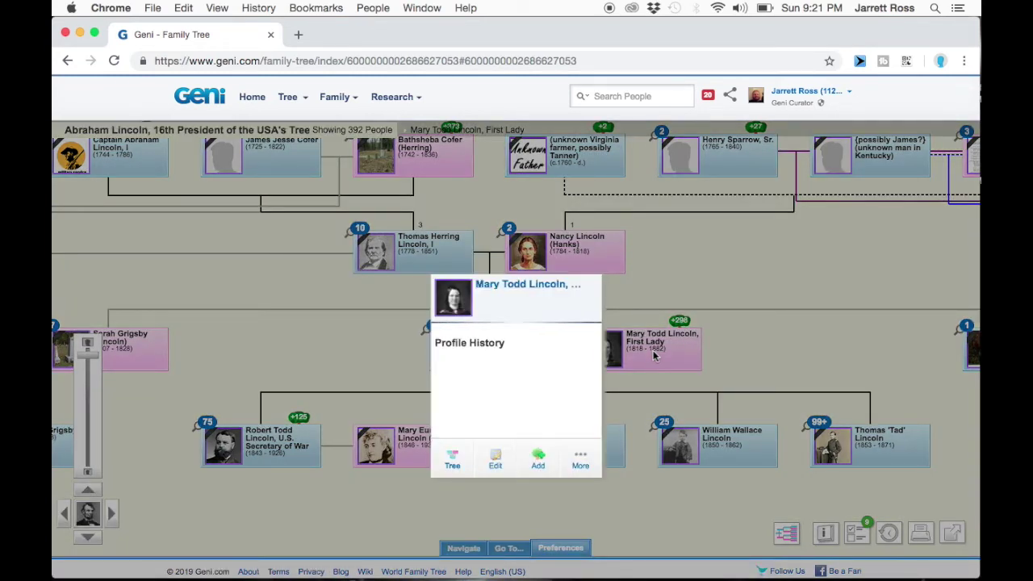
left_click(671, 302)
left_click(561, 548)
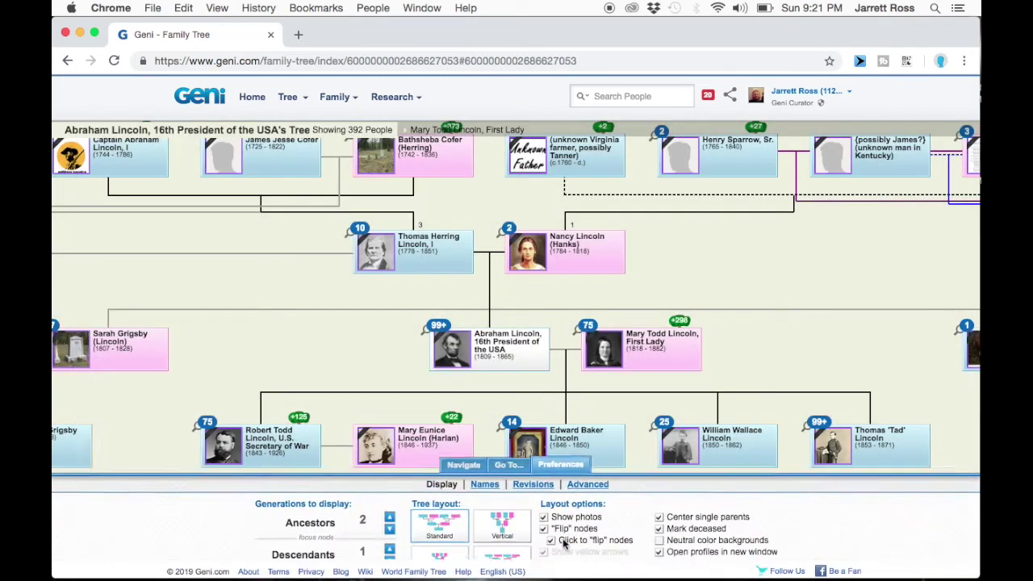
left_click(544, 504)
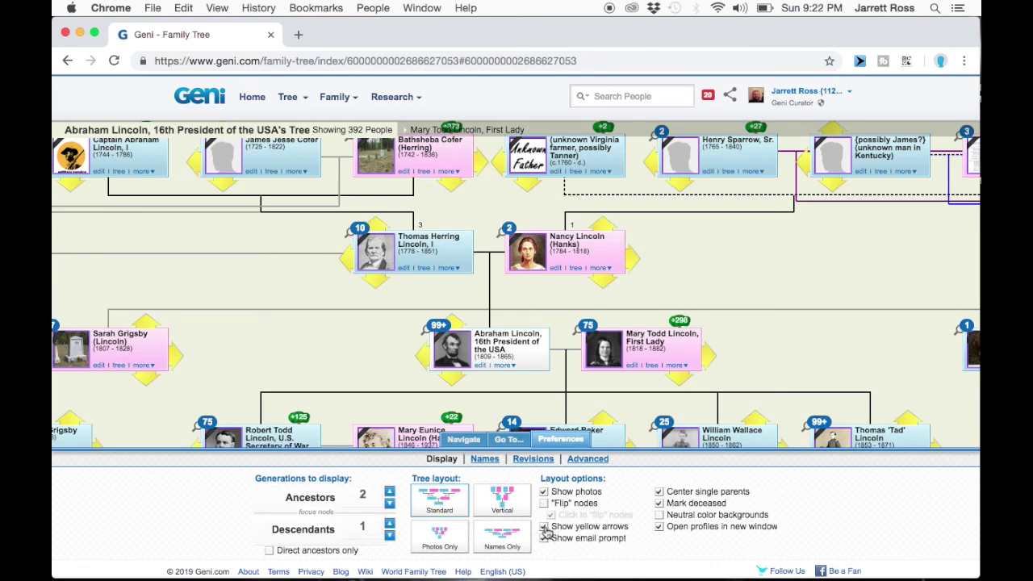
Look at the options for adding relatives around Mary Todd Lincoln in her own tree, and cancel without adding anyone
left_click(711, 364)
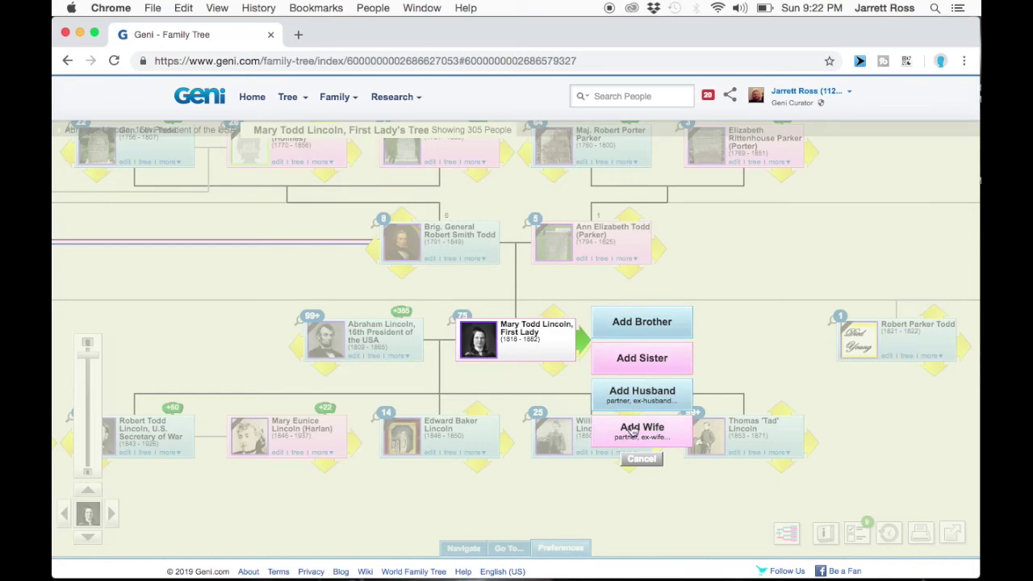
left_click(636, 460)
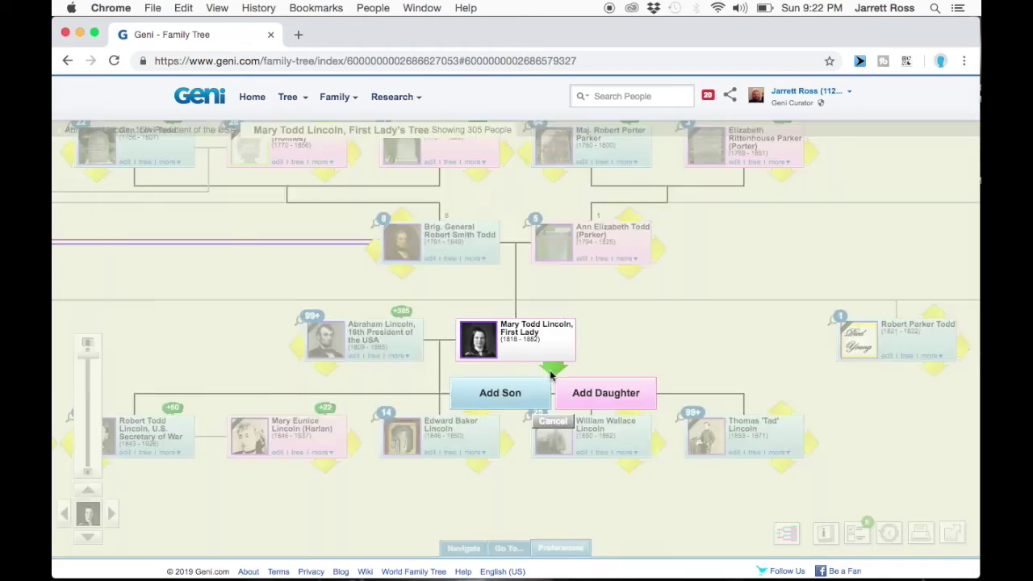
mouse_move(553, 313)
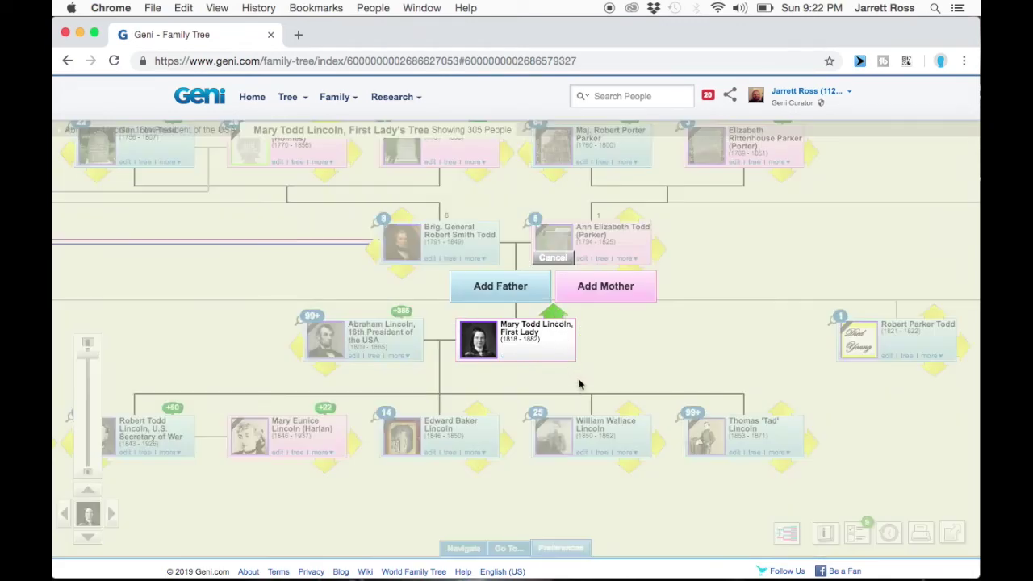
left_click(554, 260)
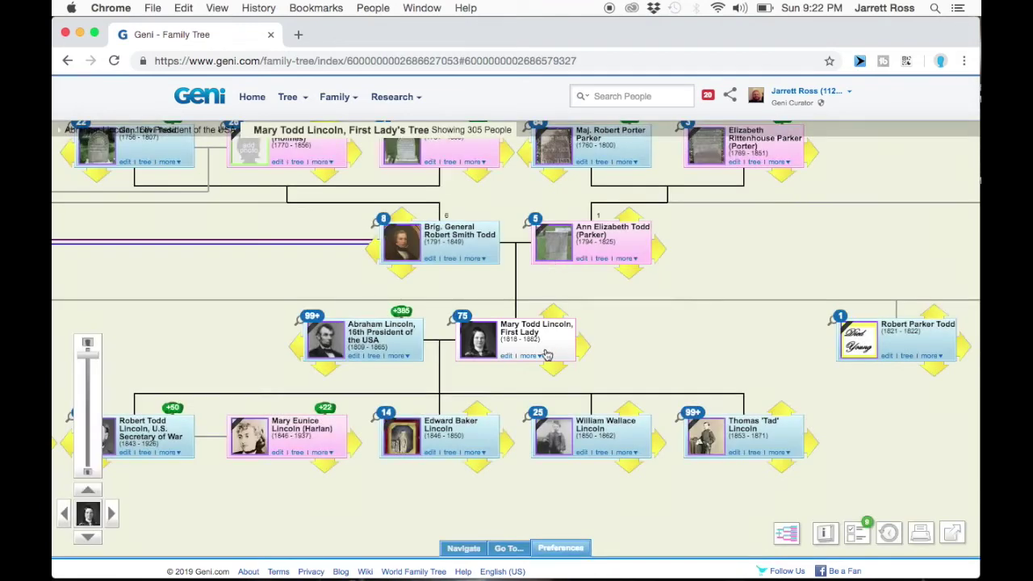
Turn the Show yellow arrows option off and back on to compare the cards
left_click(546, 550)
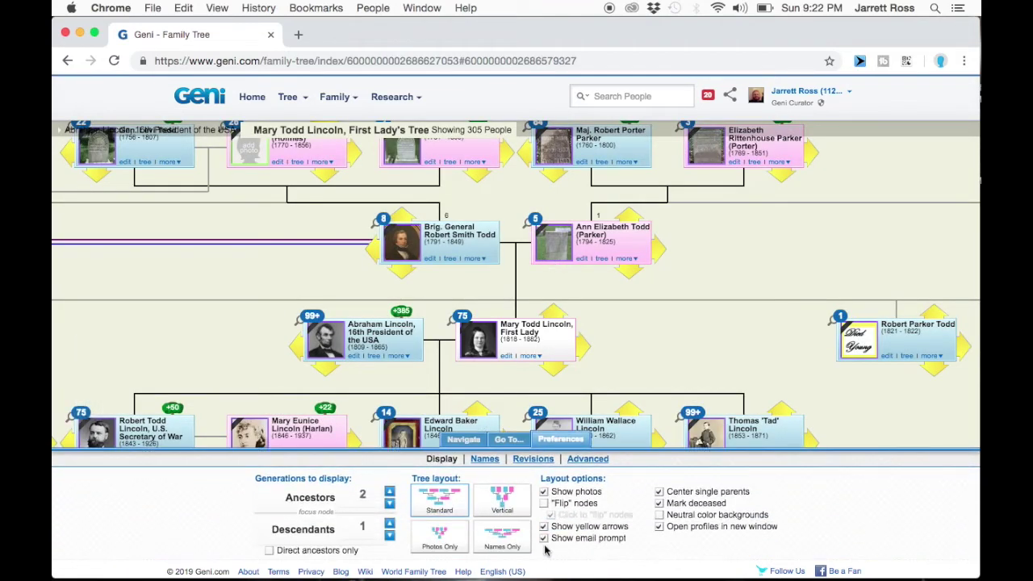
left_click(543, 528)
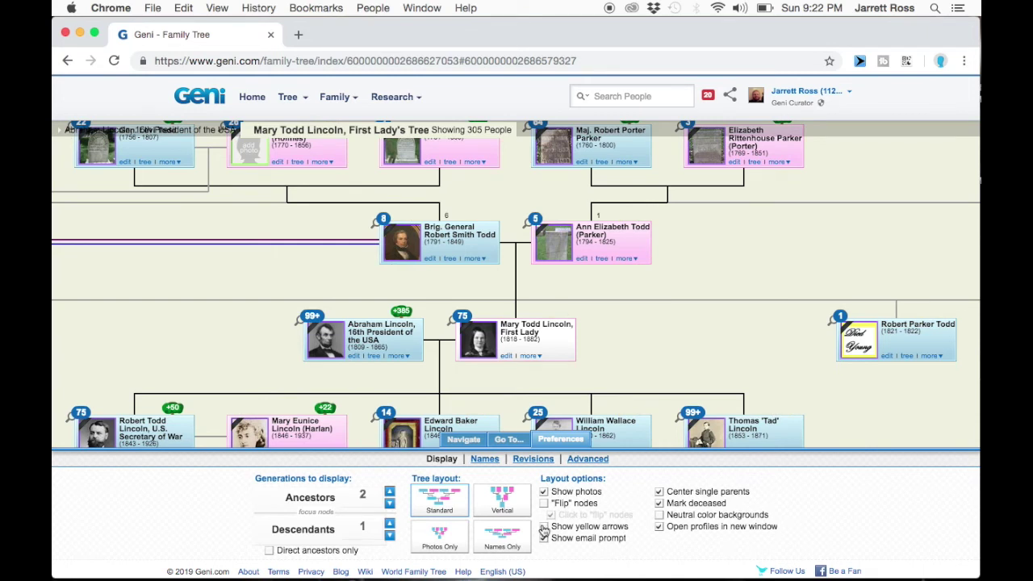
left_click(543, 526)
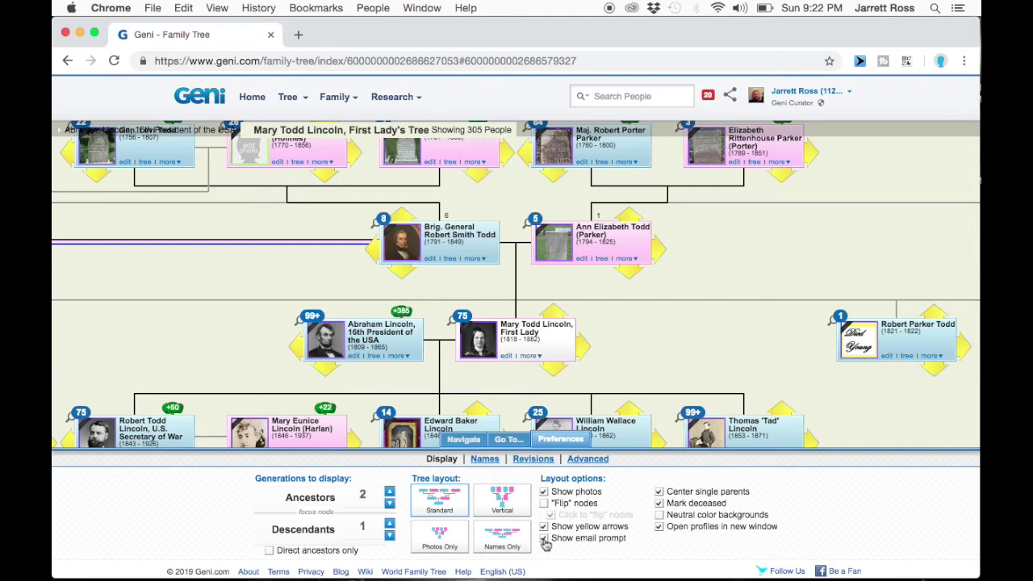
Try the Show email prompt option off and on, and look over Mary Todd Lincoln's tree
left_click_drag(632, 352, 639, 331)
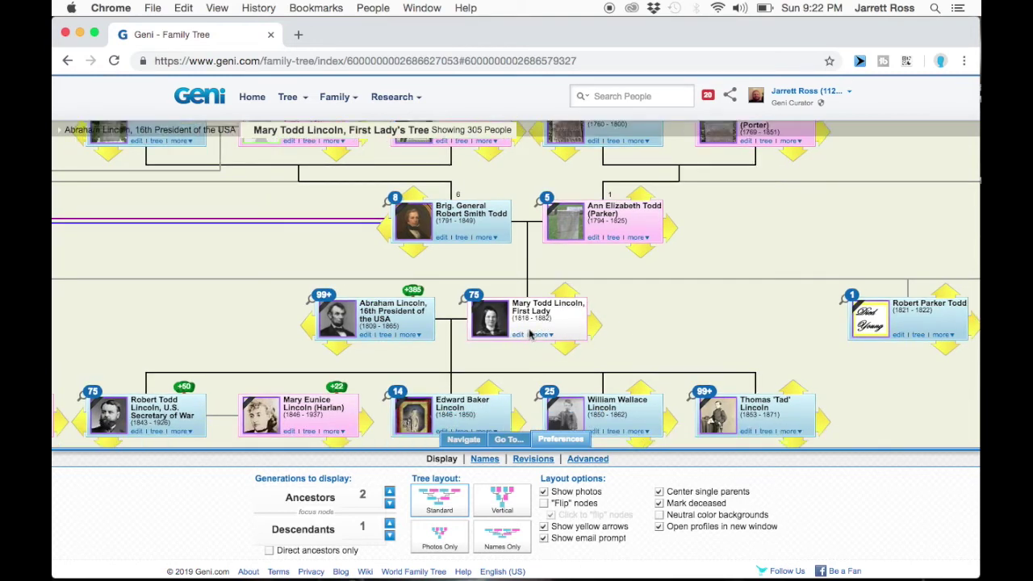
left_click(544, 538)
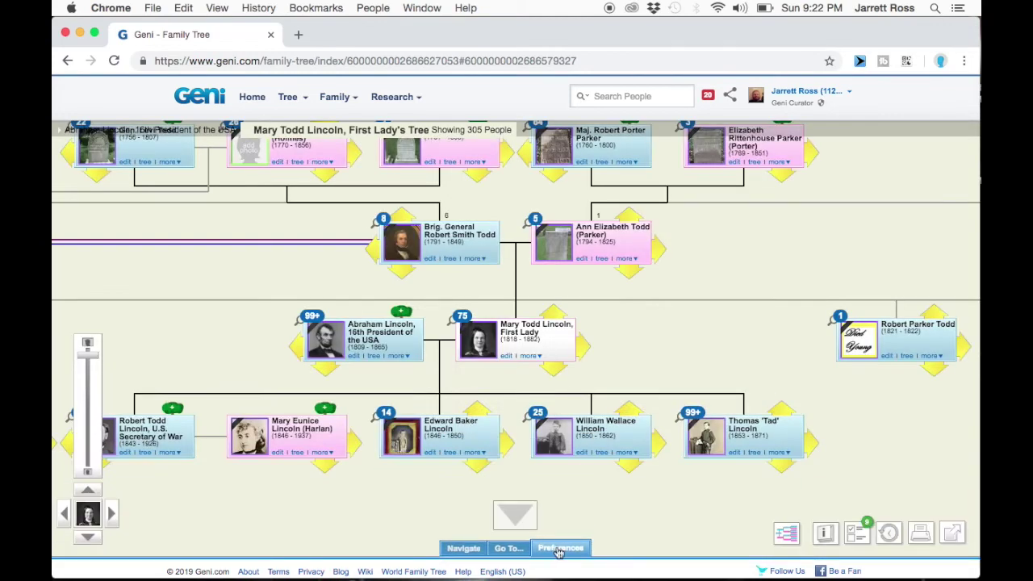
left_click(553, 548)
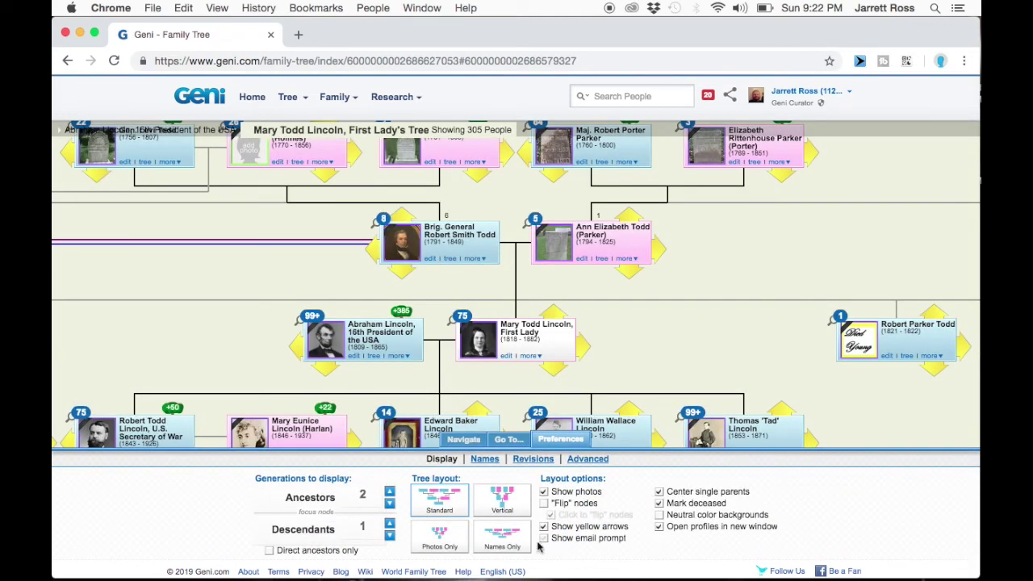
left_click(567, 440)
left_click_drag(668, 338, 674, 395)
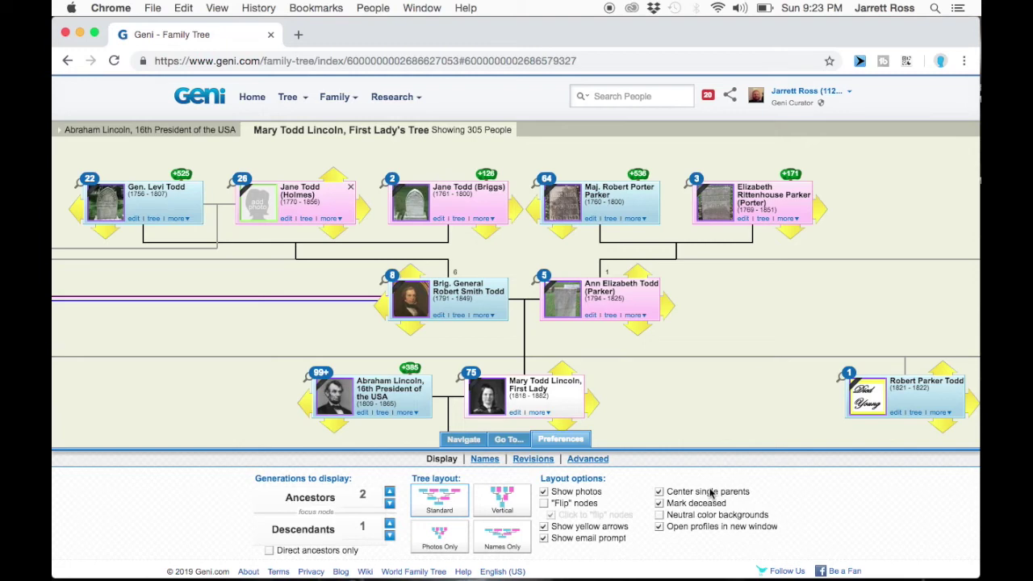
Compare the cards with Mark deceased off and with Neutral color backgrounds on, and restore both options
scroll(725, 465, "down", 2)
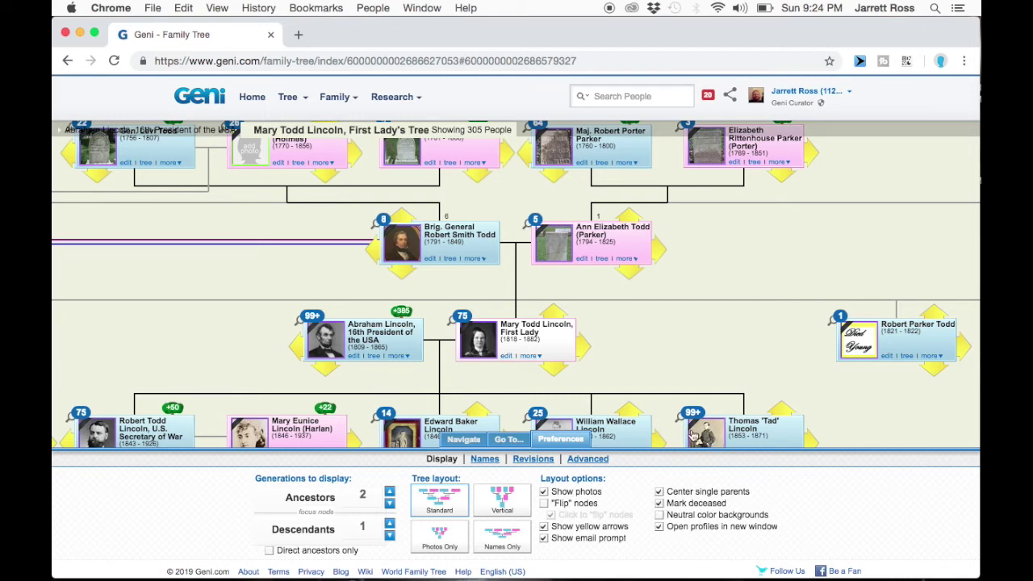
mouse_move(699, 427)
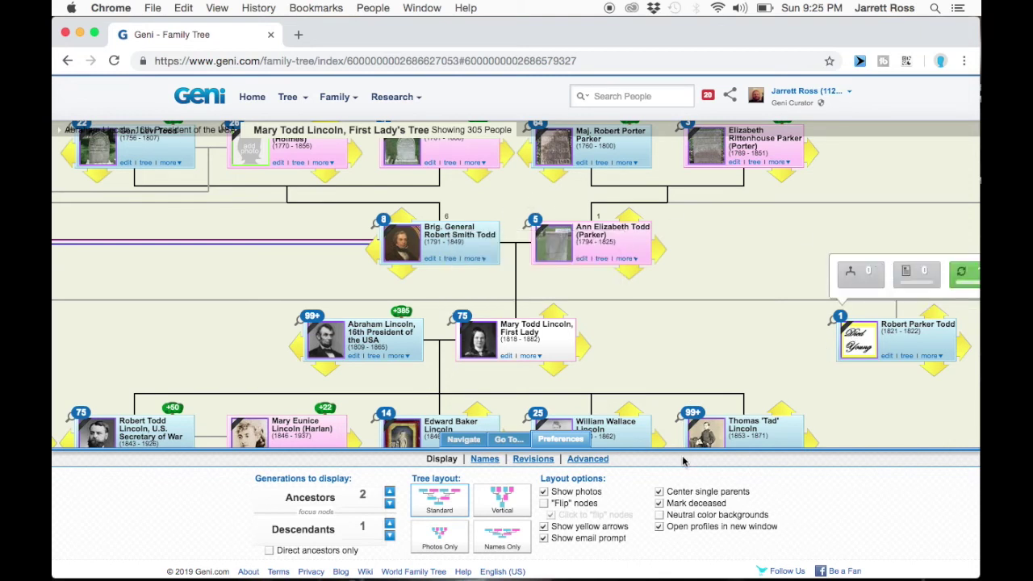
left_click(659, 504)
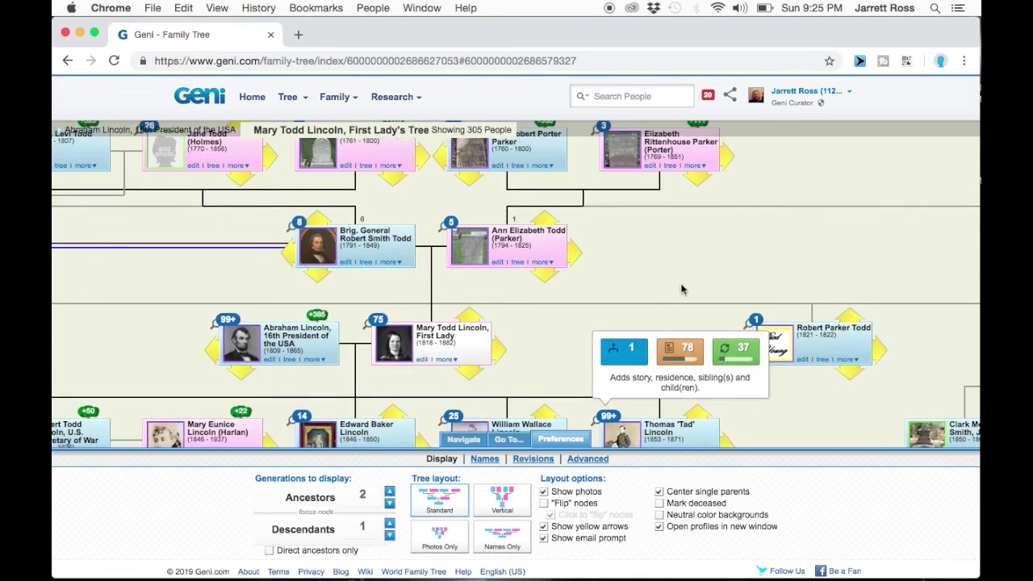
left_click_drag(692, 285, 767, 237)
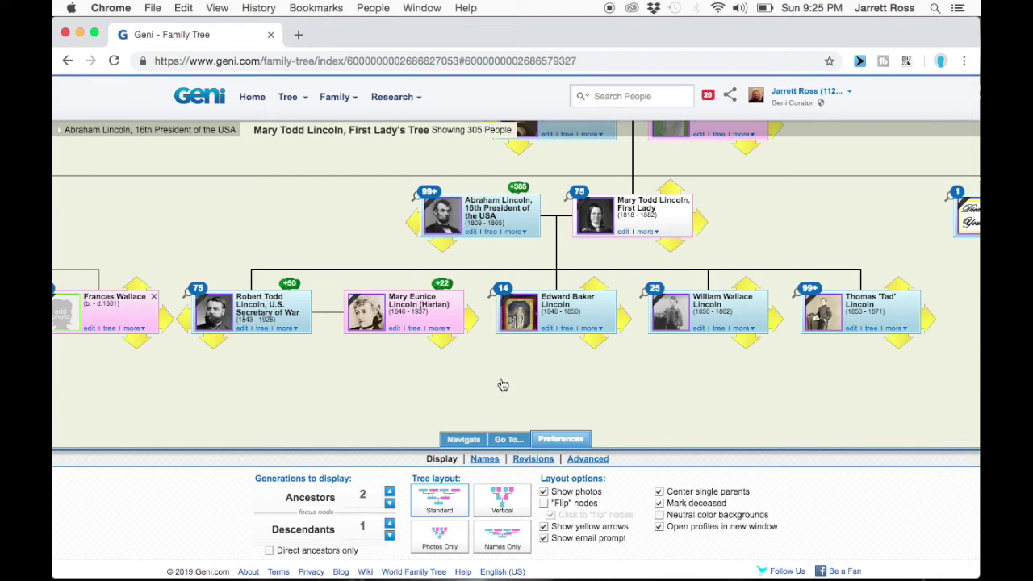
scroll(553, 396, "right", 3)
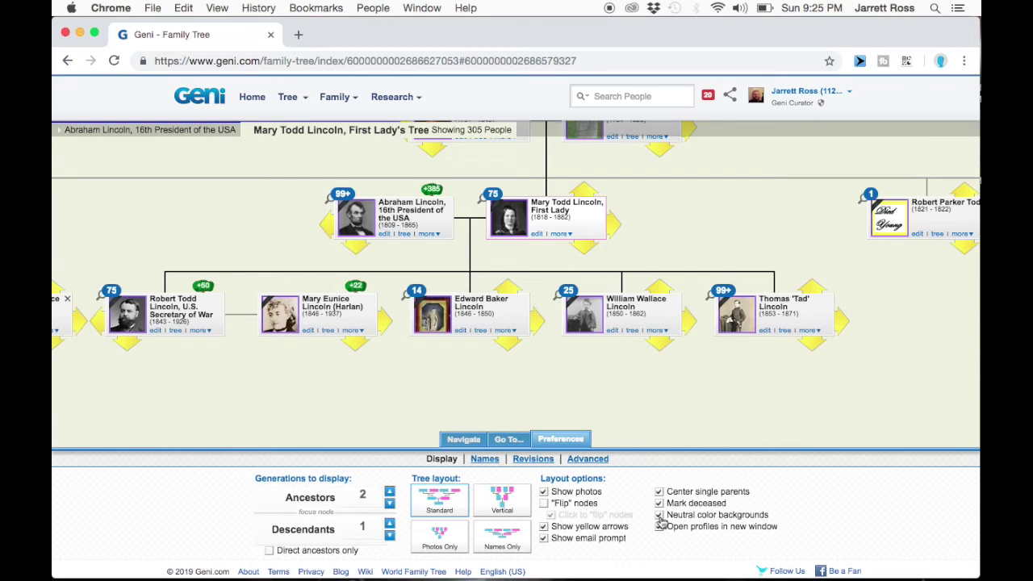
left_click(660, 516)
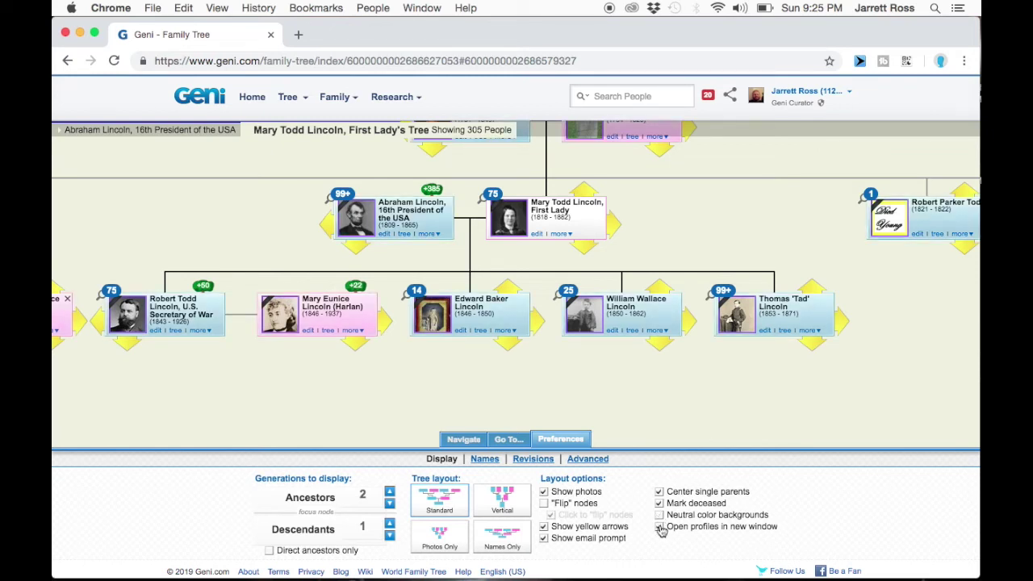
left_click(660, 528)
left_click(787, 320)
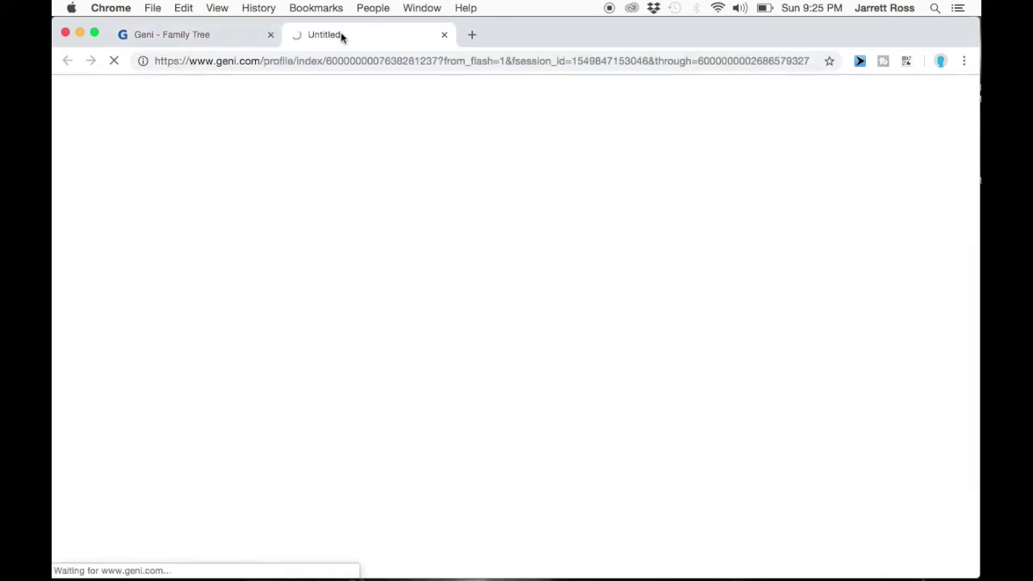
left_click(204, 39)
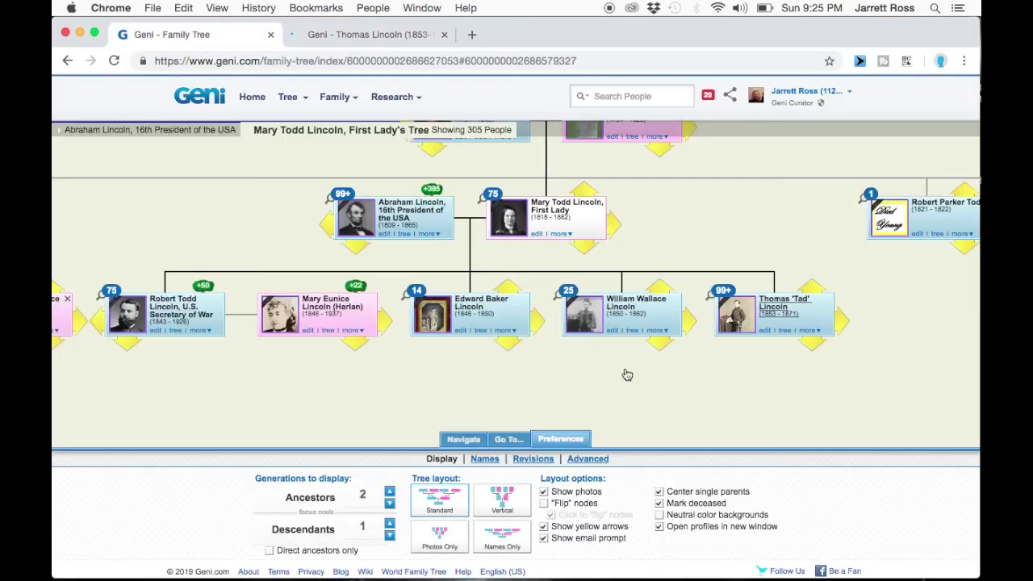
left_click(391, 34)
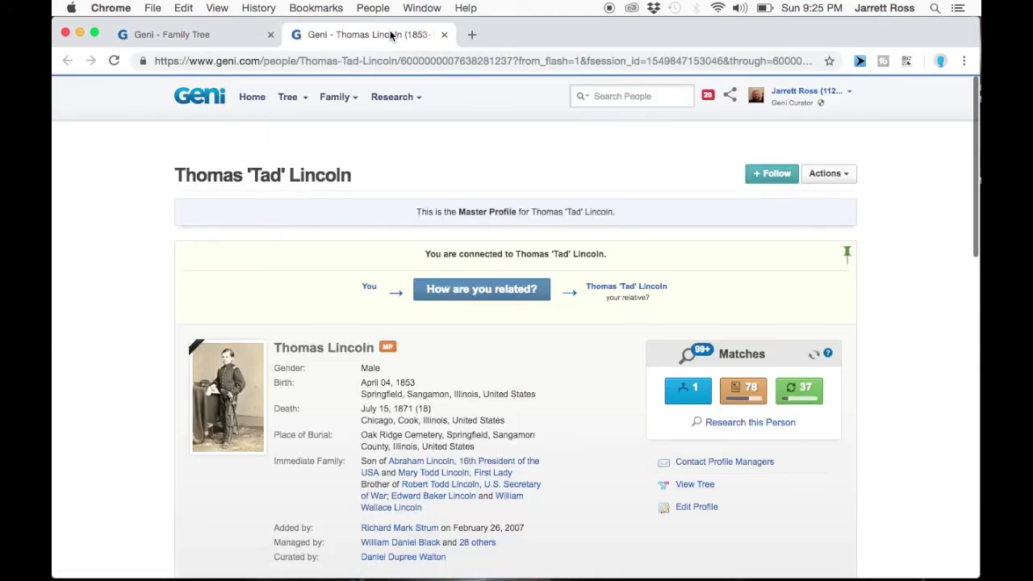
key("super+w")
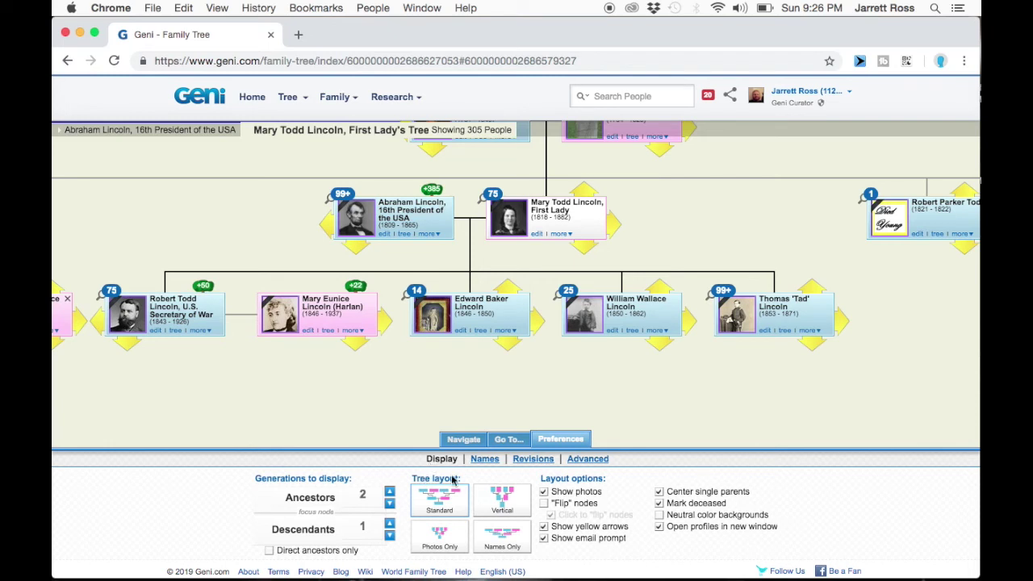
Review the sitewide name preferences, turning Show middle names off and back on
left_click(482, 460)
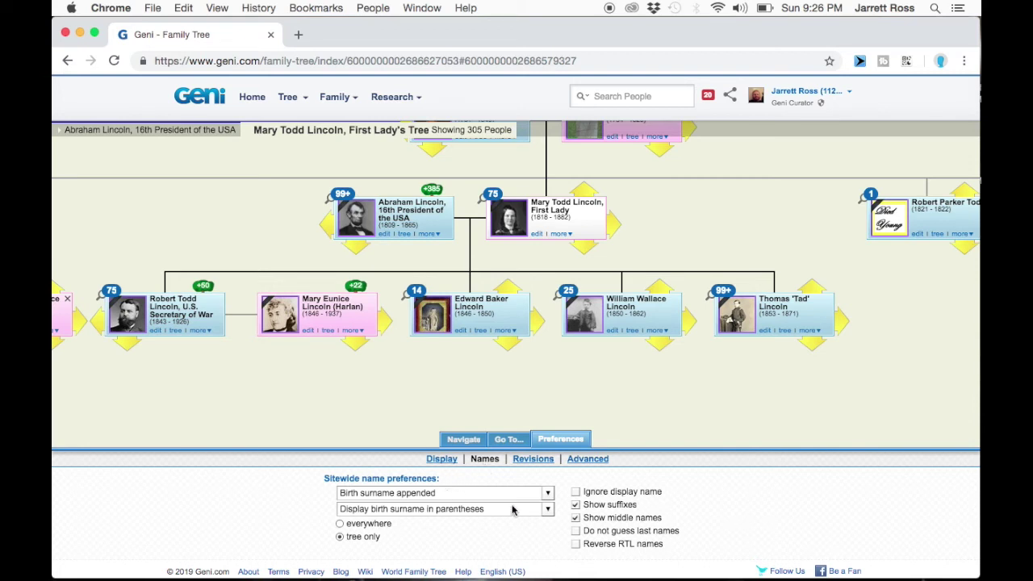
left_click(575, 516)
left_click(575, 517)
Review the revision history display preferences, and set the minimum font size to 9 in the advanced preferences
left_click(530, 461)
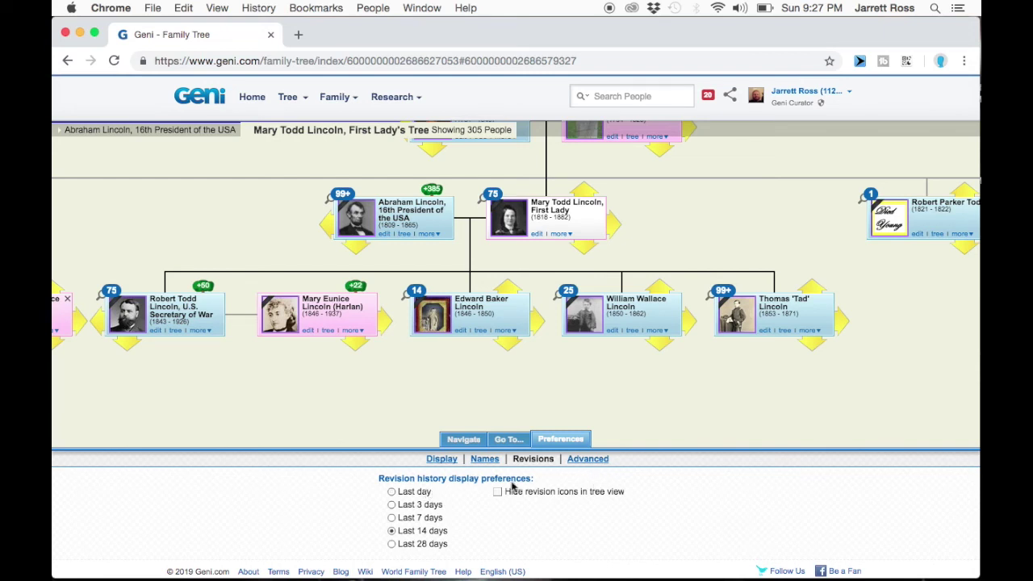
left_click(592, 461)
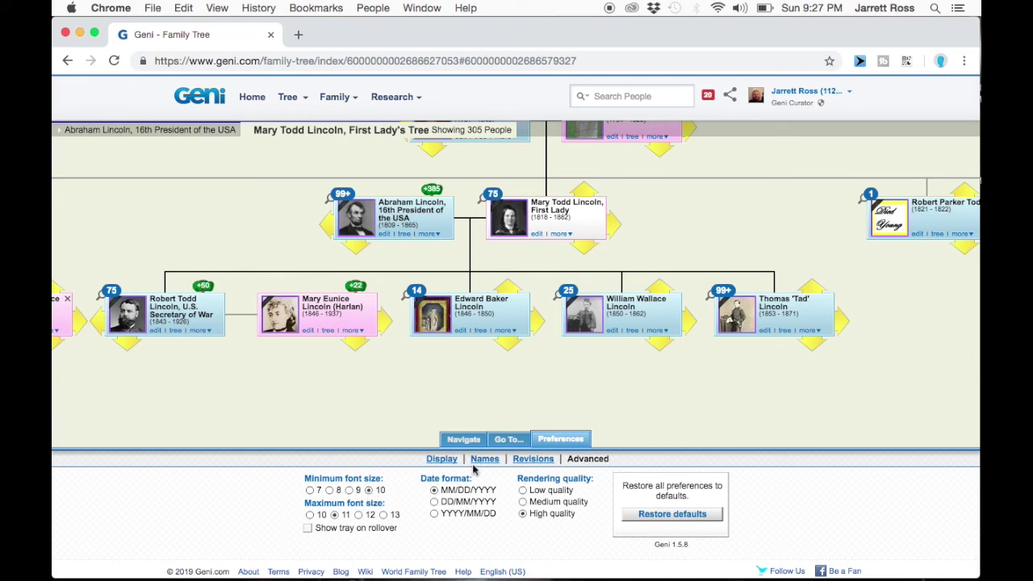
left_click(349, 491)
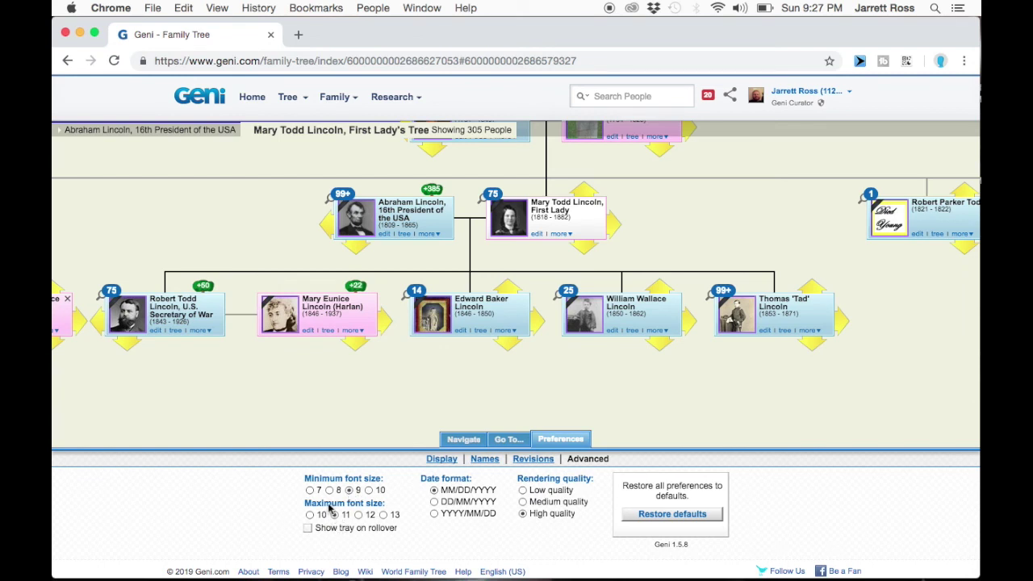